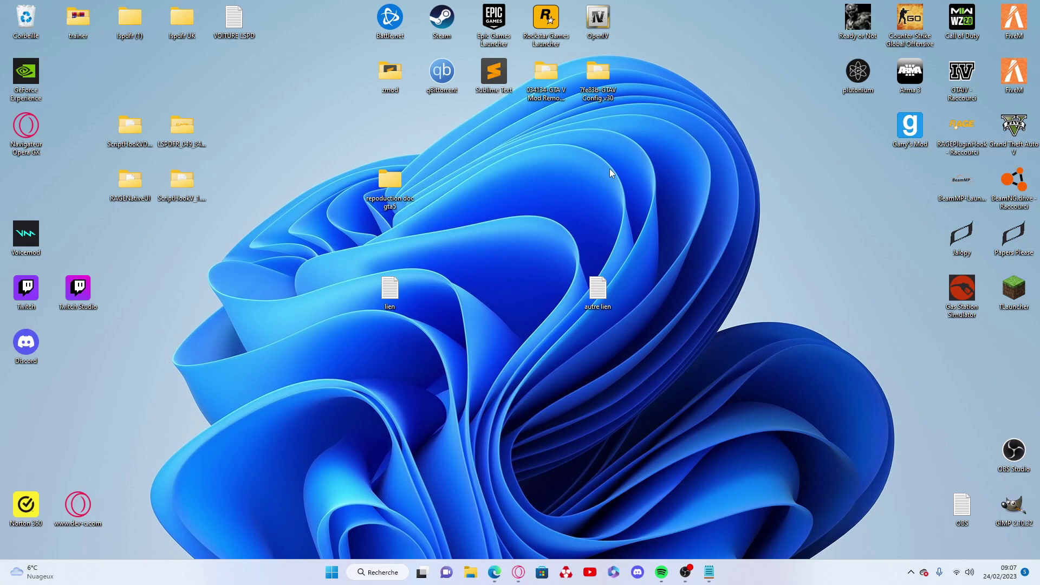
- Look over the repoduction doc gta5 desktop folder and the GTAV game folder, leaving both out of view
double_click(408, 186)
left_click_drag(414, 124, 448, 123)
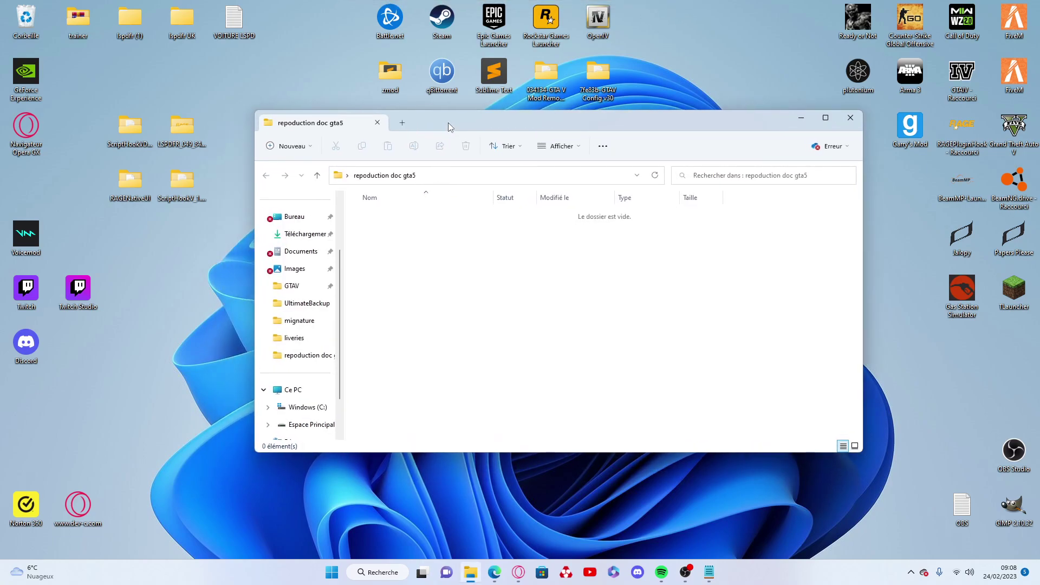
right_click(470, 577)
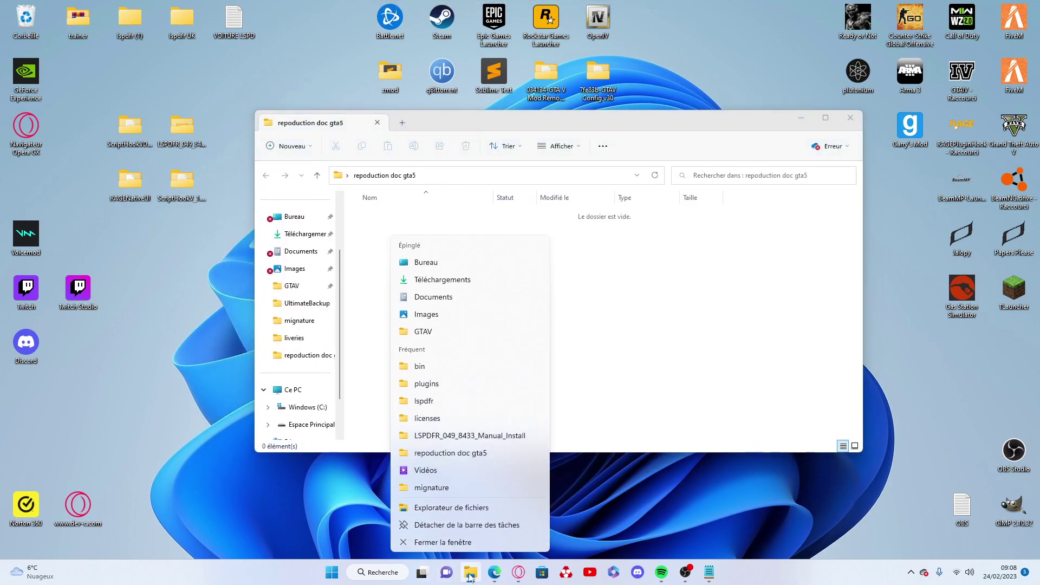
left_click(425, 332)
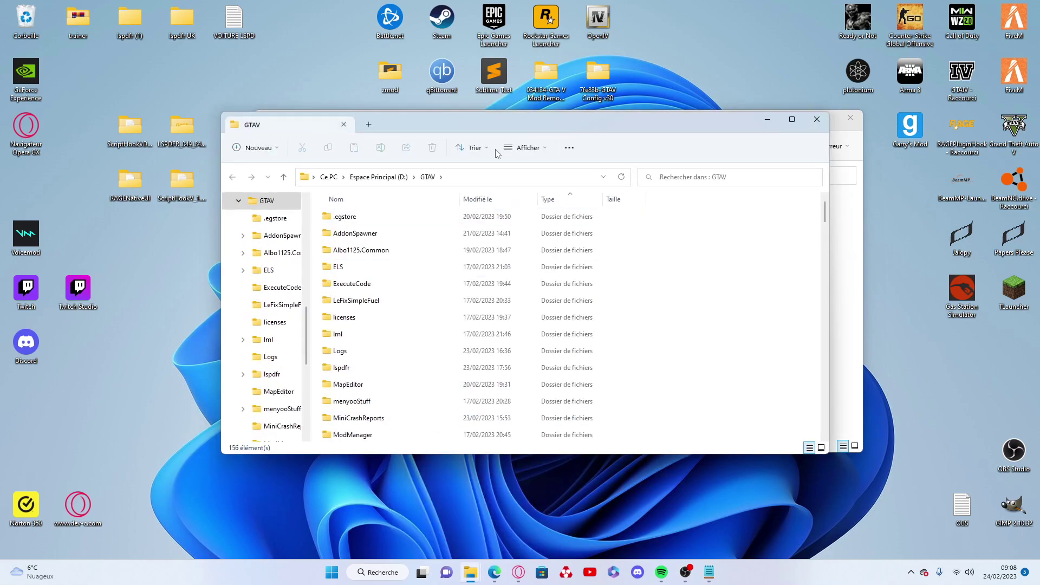
left_click_drag(463, 118, 531, 112)
scroll(477, 291, "down", 7)
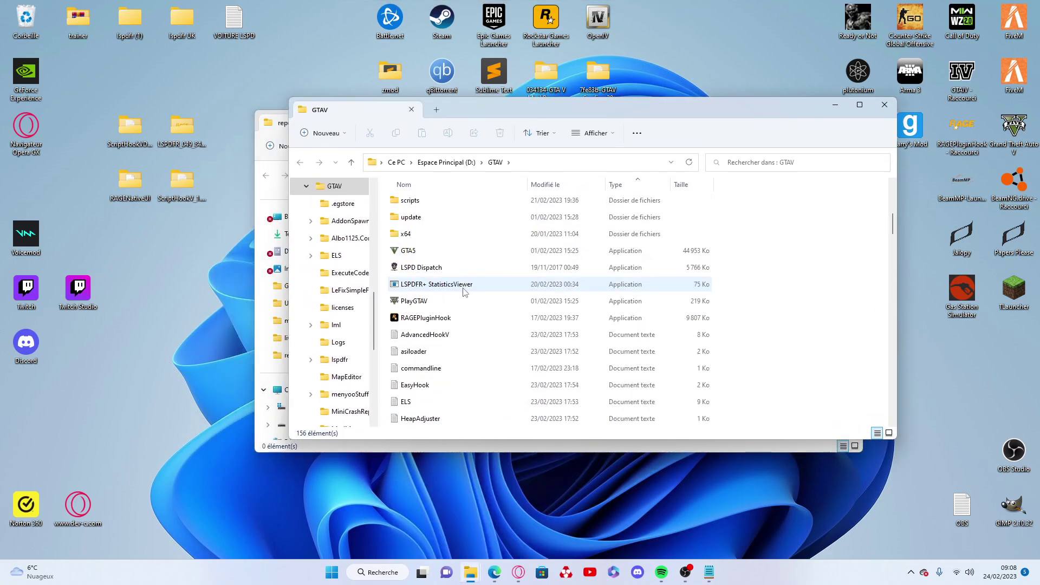
left_click(884, 105)
left_click_drag(567, 120, 579, 108)
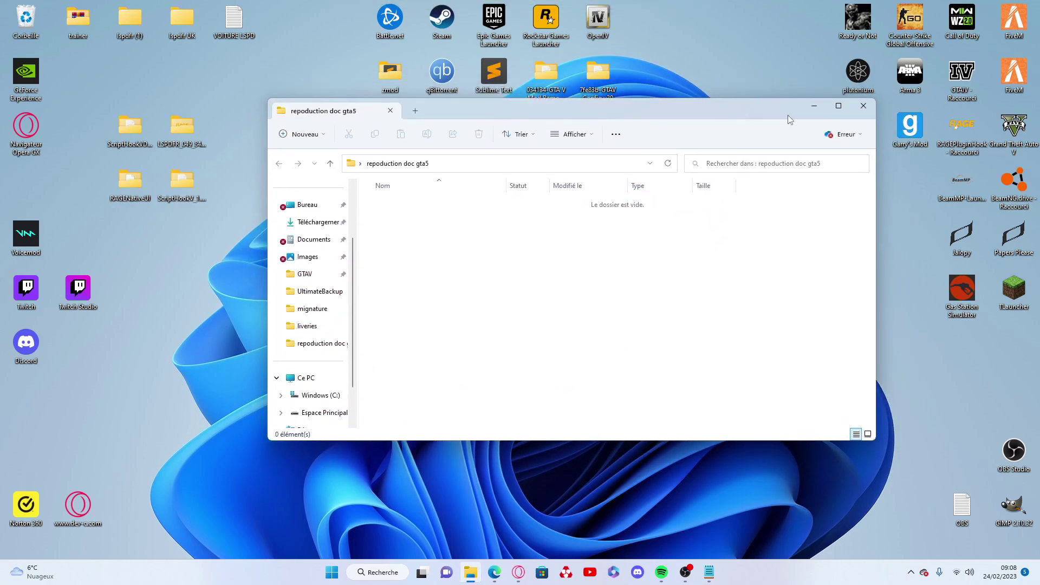
left_click(814, 104)
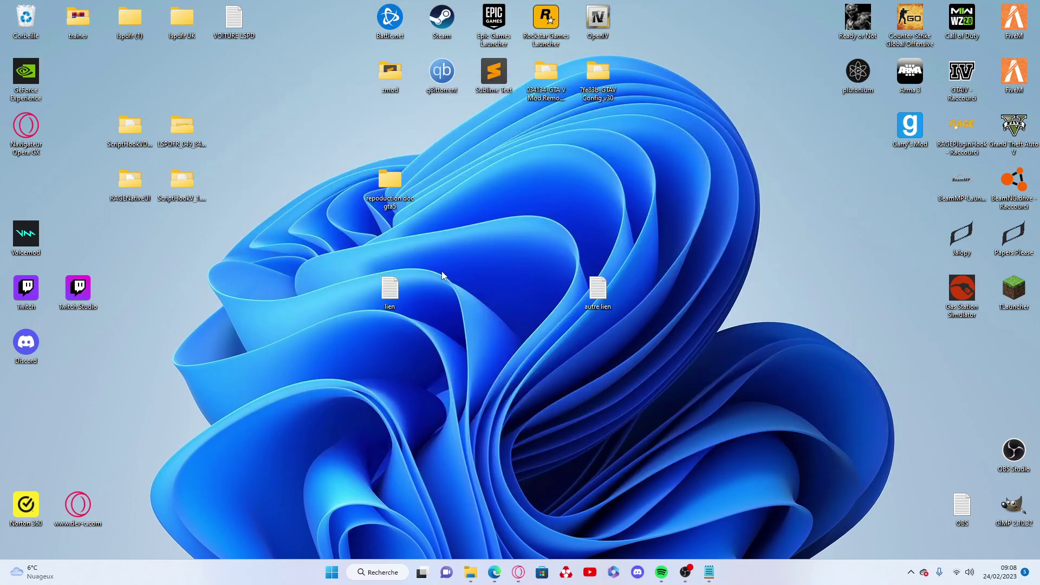
- Open the lien text file on the desktop and read the mod download links listed in it
double_click(399, 294)
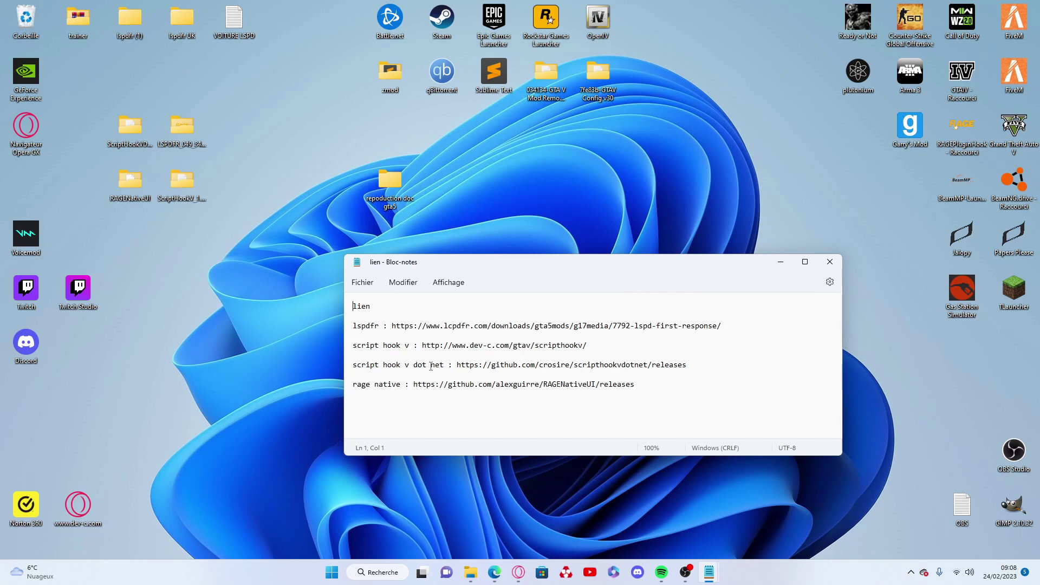
left_click(829, 262)
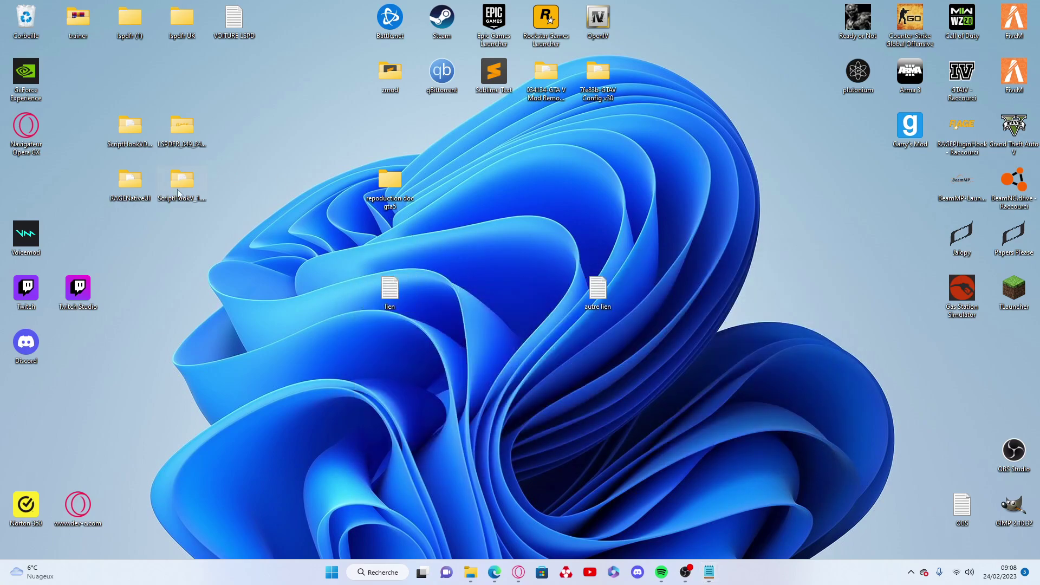
double_click(395, 294)
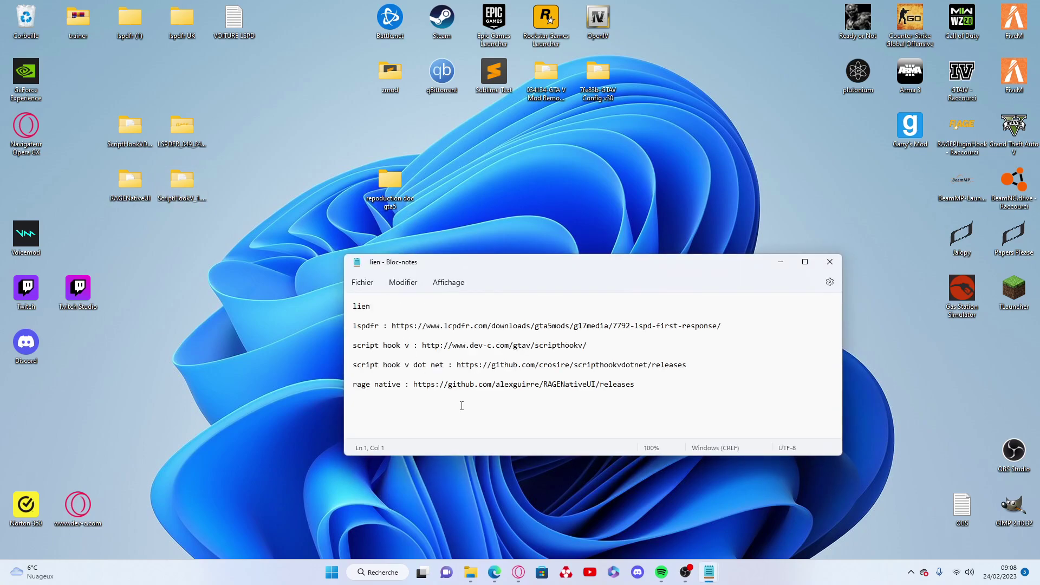
- Switch to Opera GX, agree to the LSPD First Response 0.4.9 (Build 8433) download terms and examine the Manual_Install.zip entry
left_click(518, 571)
left_click(292, 57)
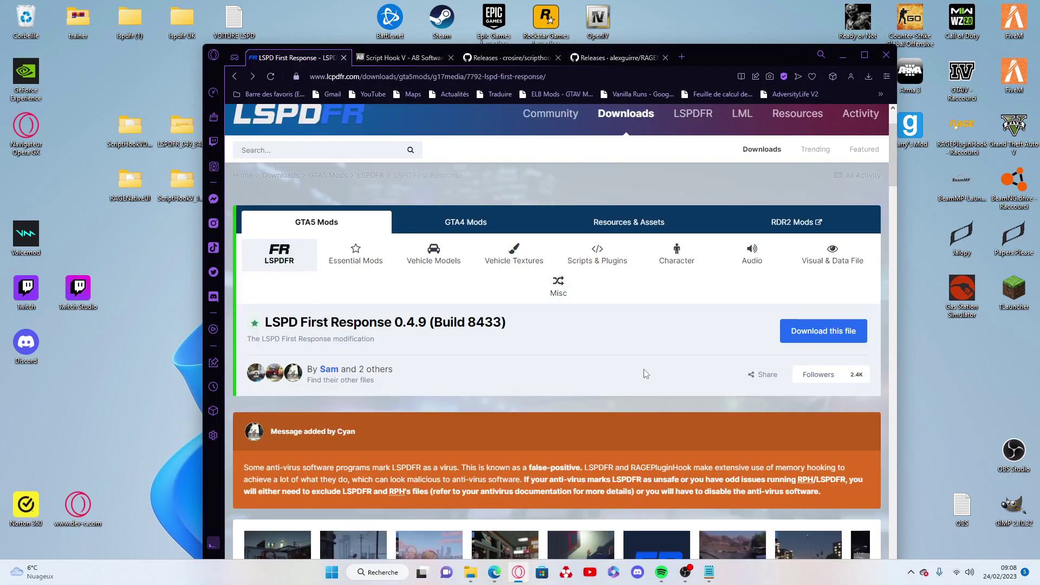
left_click(809, 339)
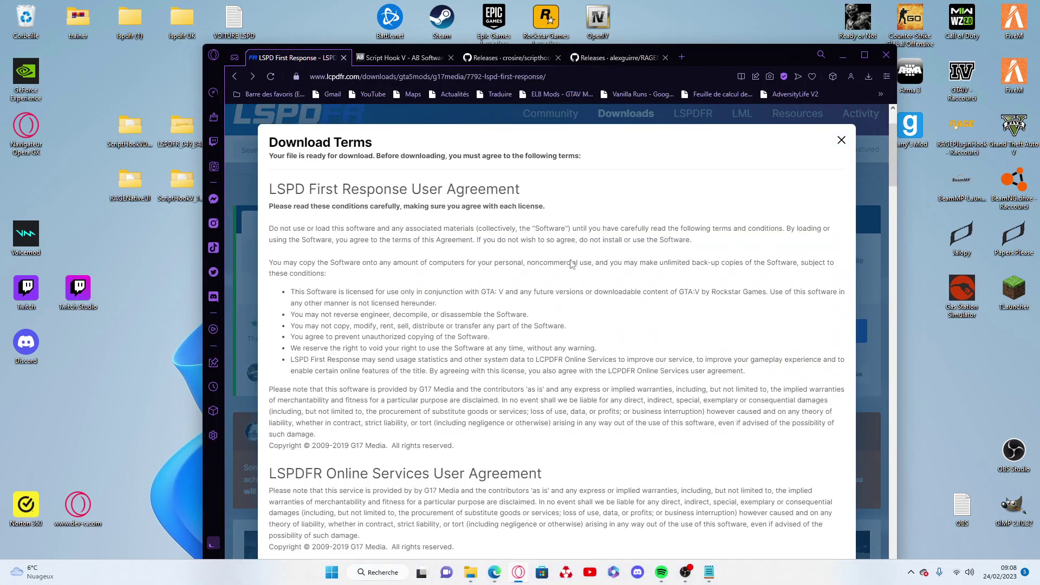
scroll(519, 341, "down", 10)
scroll(519, 341, "down", 15)
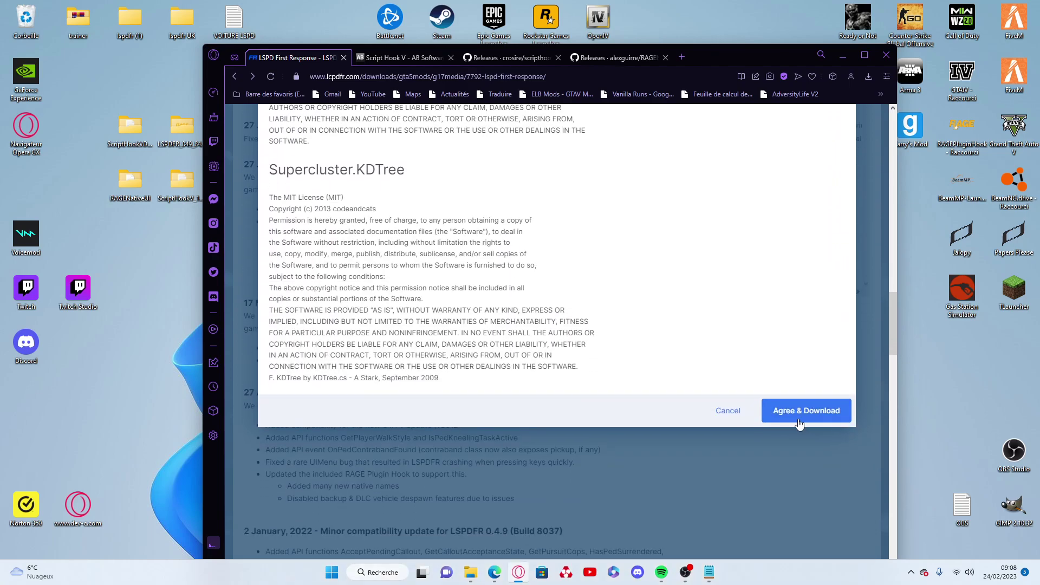
left_click(806, 413)
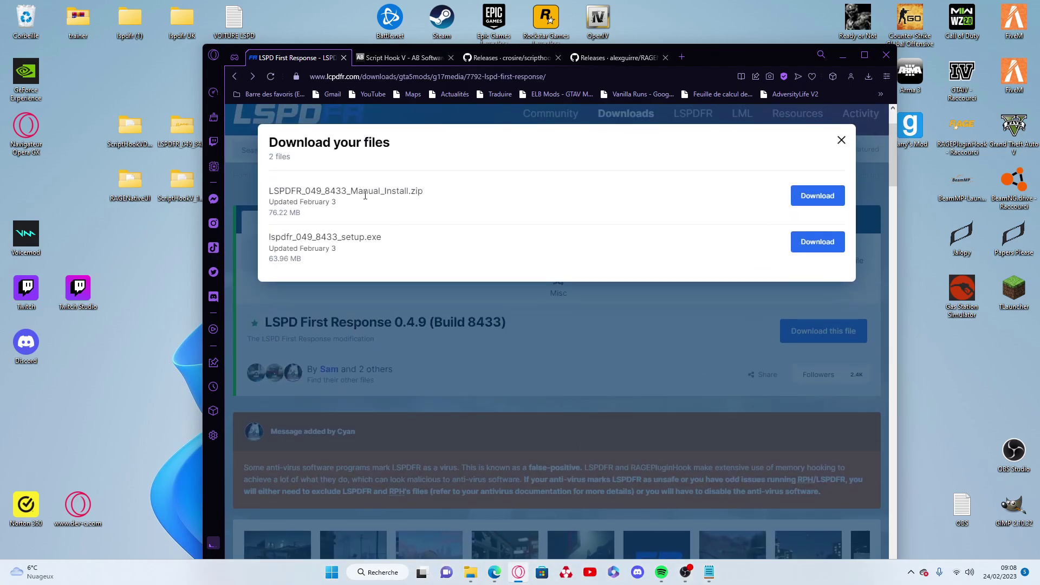
left_click_drag(348, 192, 423, 192)
left_click(523, 242)
- Examine the Script Hook V, ScriptHookVDotNet v3.6.0 and RAGENativeUI 1.9.2 pages for their download files
left_click(410, 61)
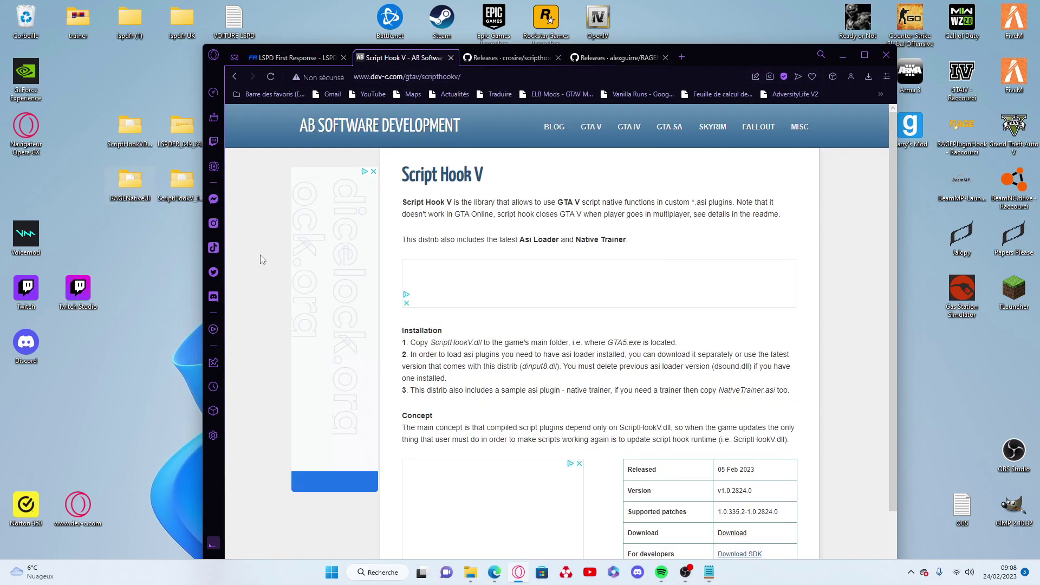
scroll(561, 223, "down", 2)
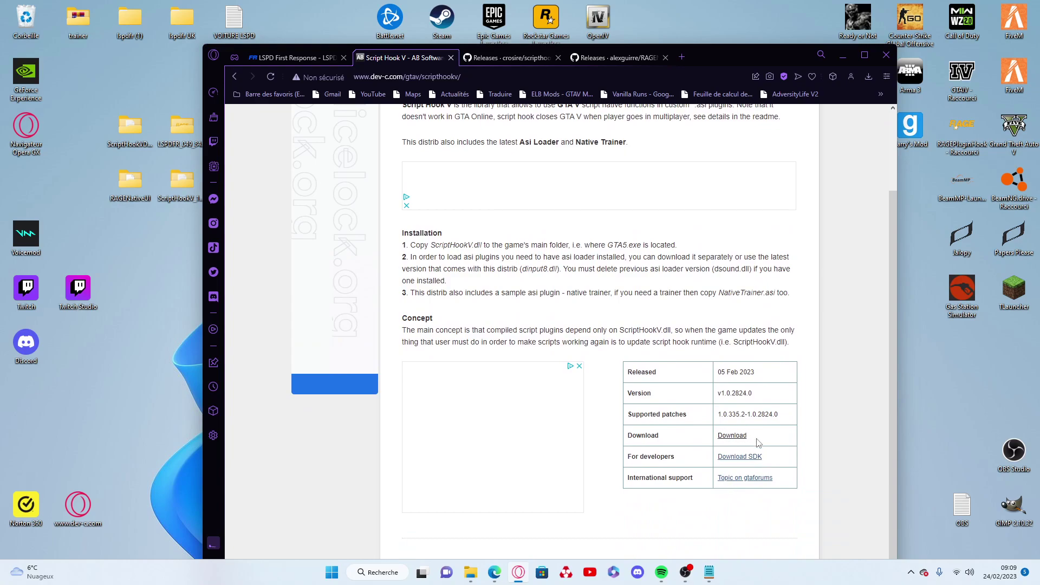
left_click(496, 57)
scroll(575, 324, "up", 5)
scroll(573, 320, "up", 8)
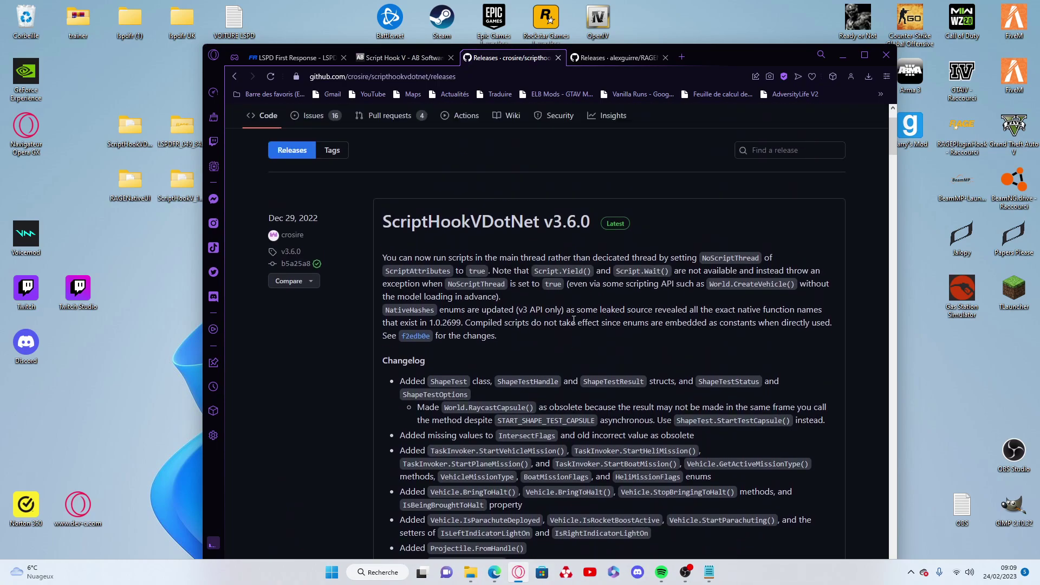
scroll(528, 370, "down", 4)
scroll(555, 444, "down", 10)
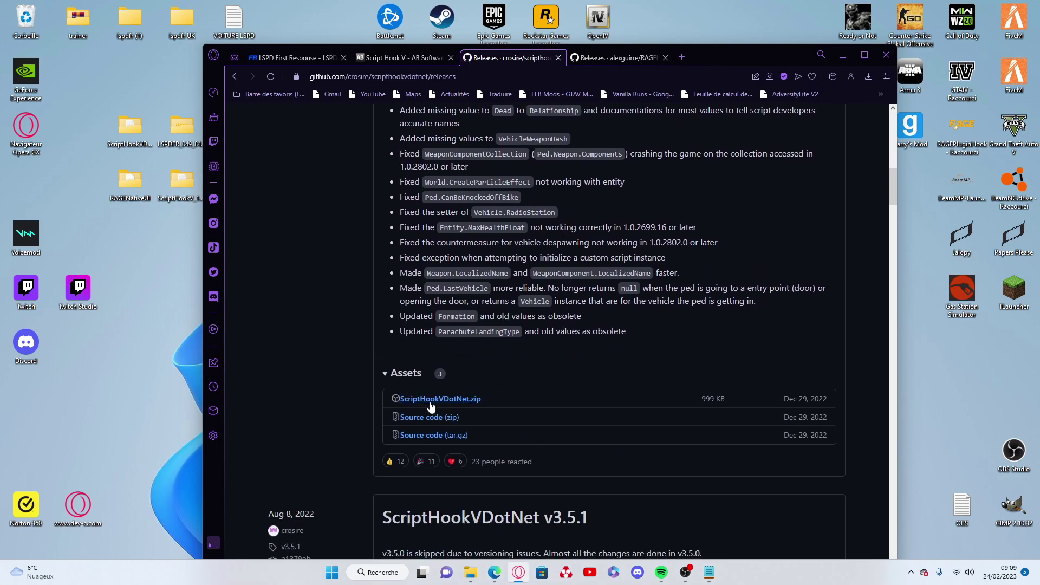
left_click(583, 62)
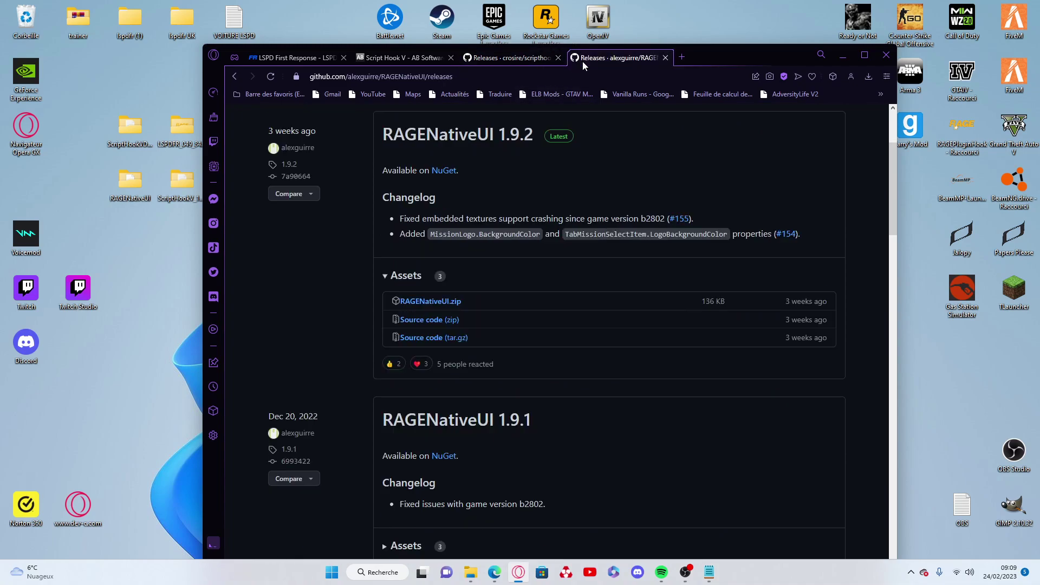
scroll(426, 291, "up", 1)
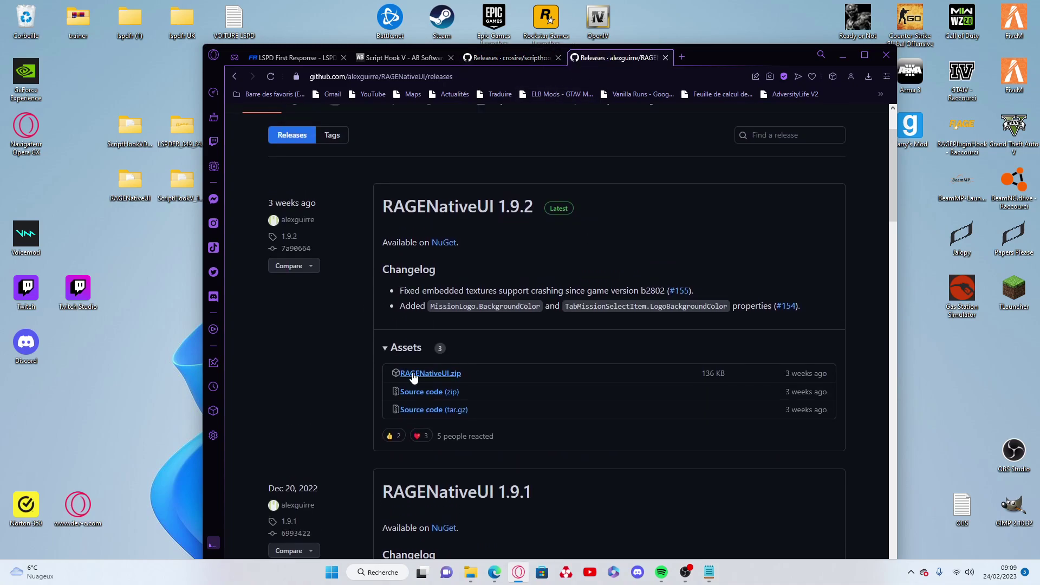
- Minimize the browser and close the lien text file to return to the desktop
left_click(842, 55)
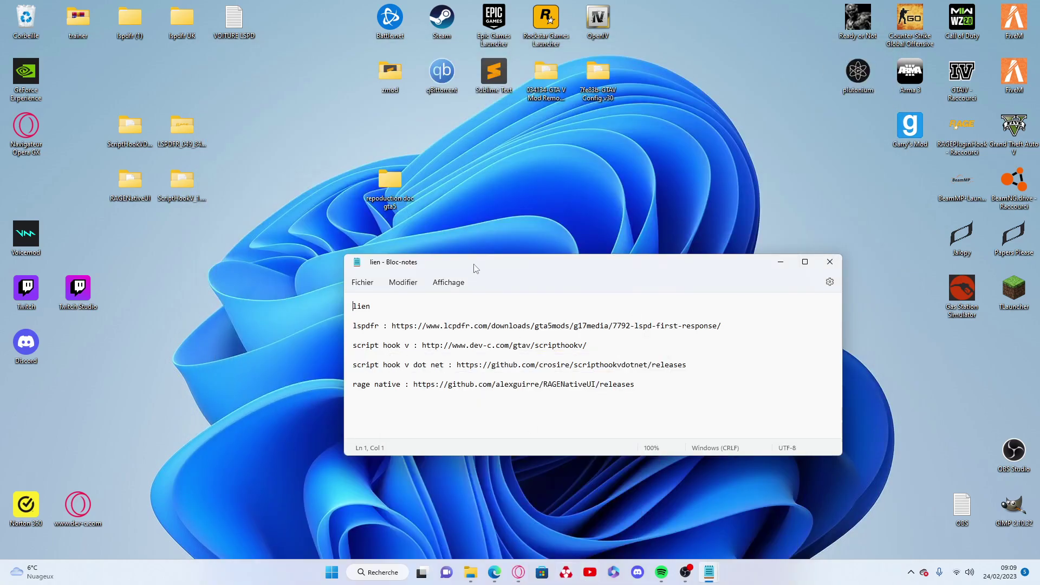
left_click_drag(479, 267, 559, 188)
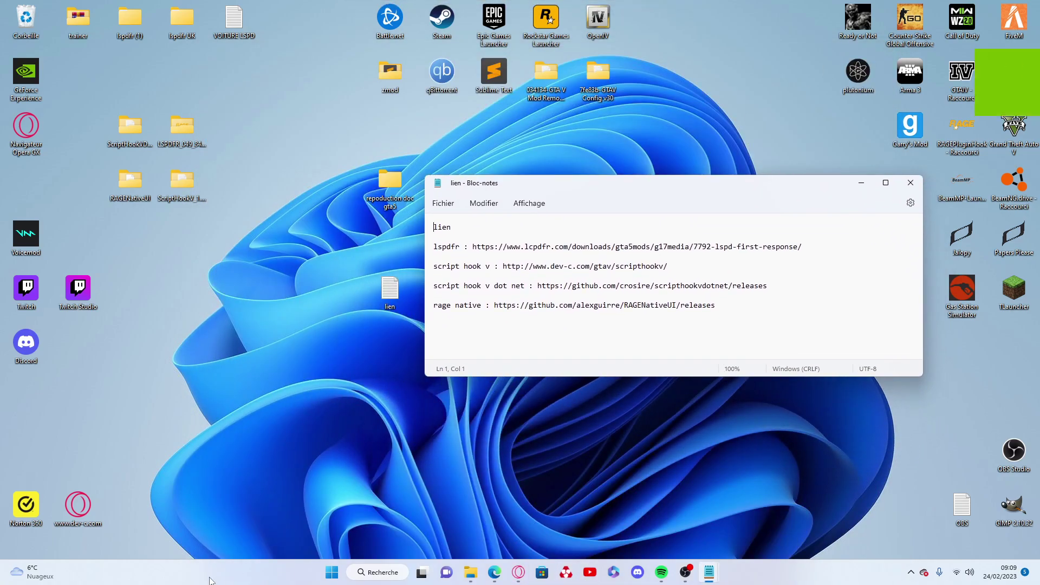
left_click(910, 183)
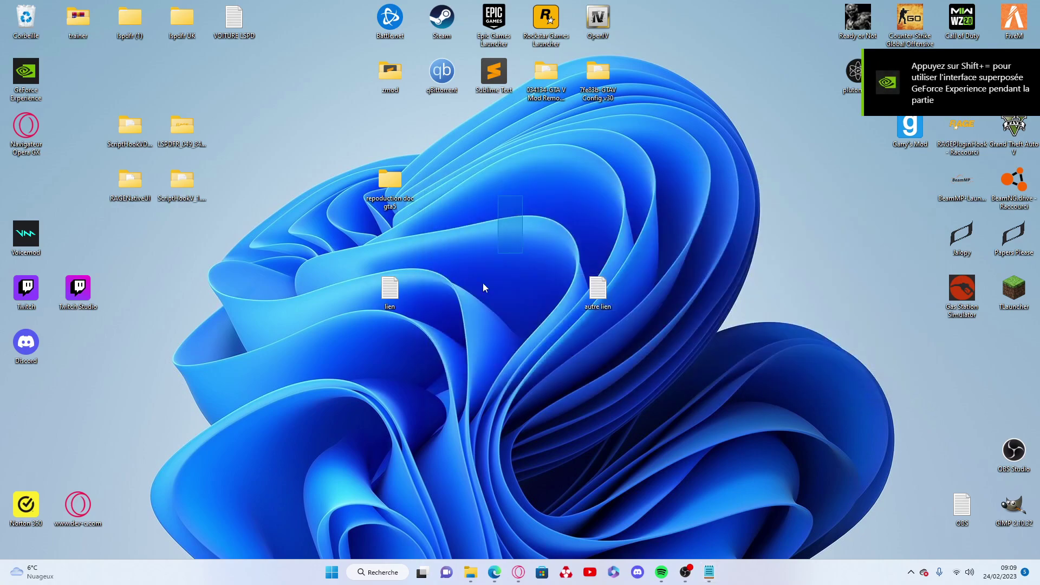
- Move the entire contents of the LSPDFR_049_8433_Manual_Install folder into the repoduction doc gta5 folder
double_click(382, 166)
left_click_drag(449, 109, 591, 80)
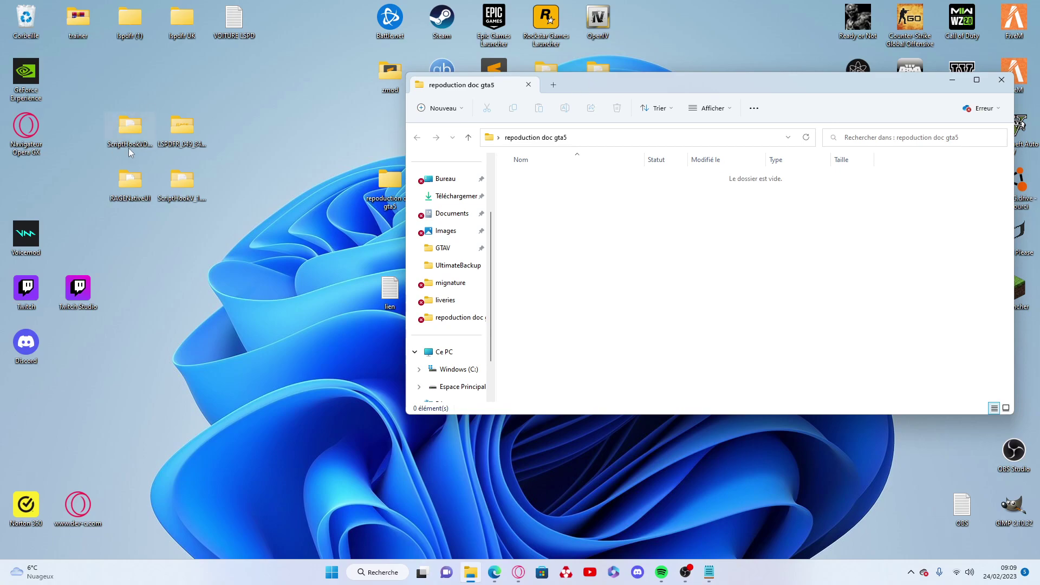
double_click(179, 136)
left_click_drag(364, 119, 246, 76)
left_click_drag(700, 84, 757, 74)
left_click_drag(135, 170, 324, 487)
left_click_drag(247, 288, 806, 259)
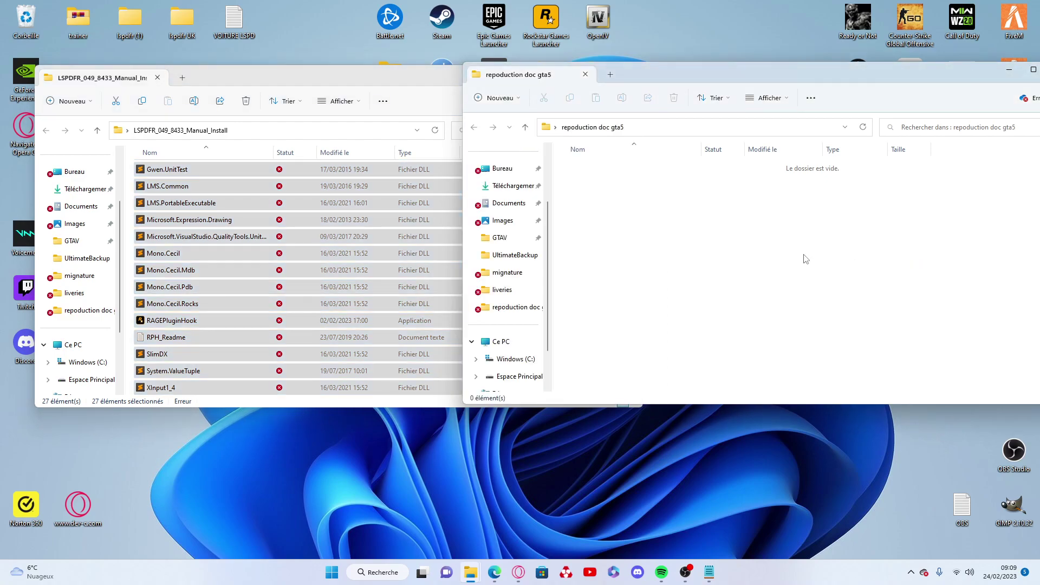
left_click_drag(657, 75, 564, 73)
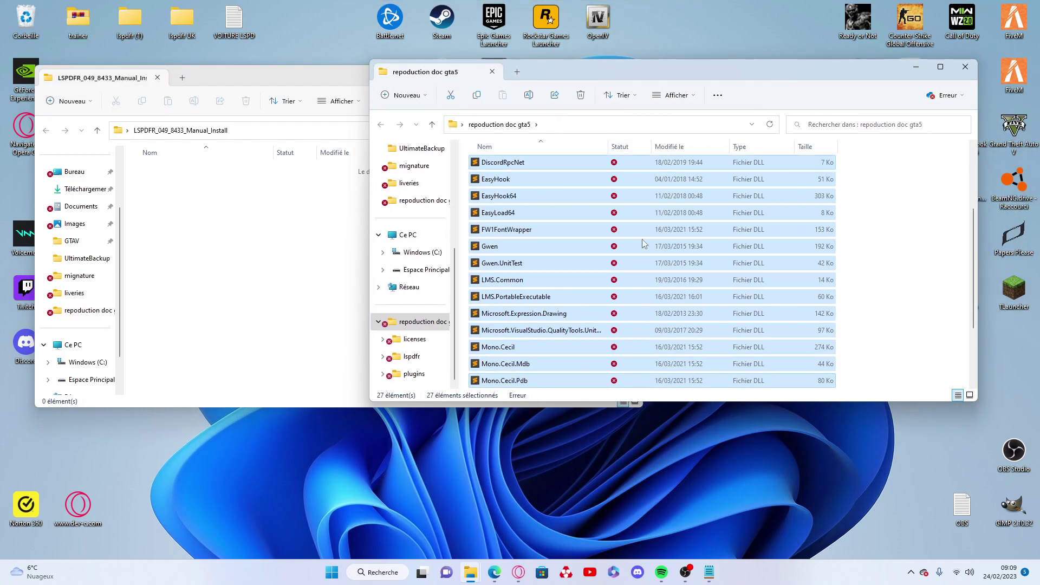
- View the GTAV game folder for comparison, and close it along with the LSPDFR_049_8433_Manual_Install window
right_click(470, 574)
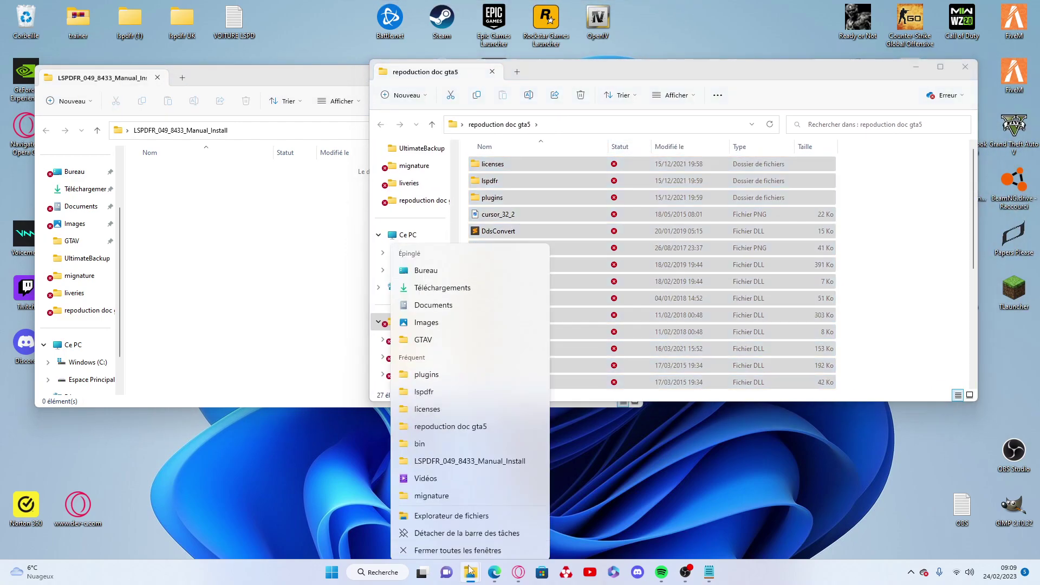
left_click(528, 332)
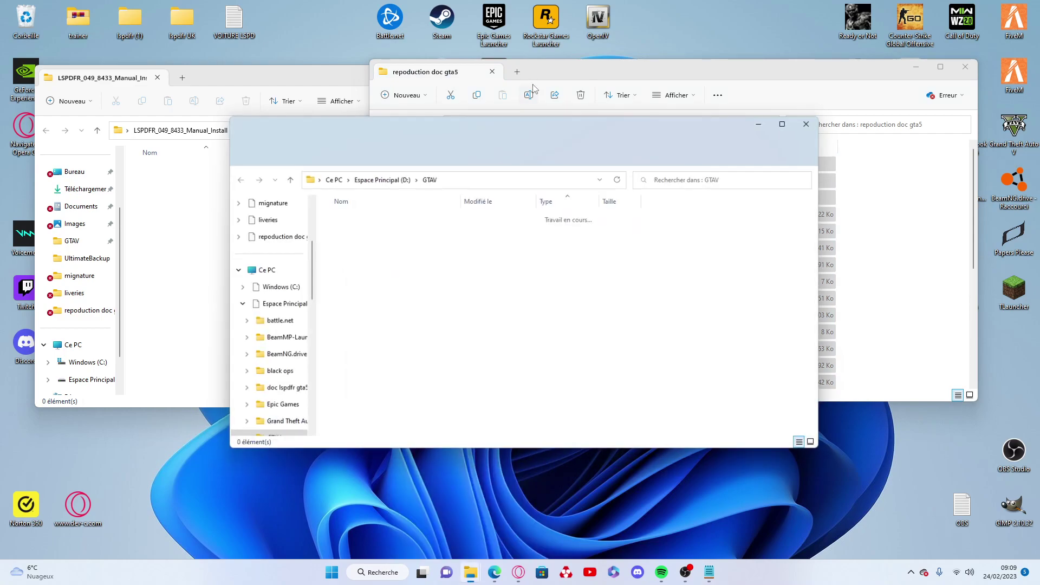
left_click_drag(535, 124, 886, 121)
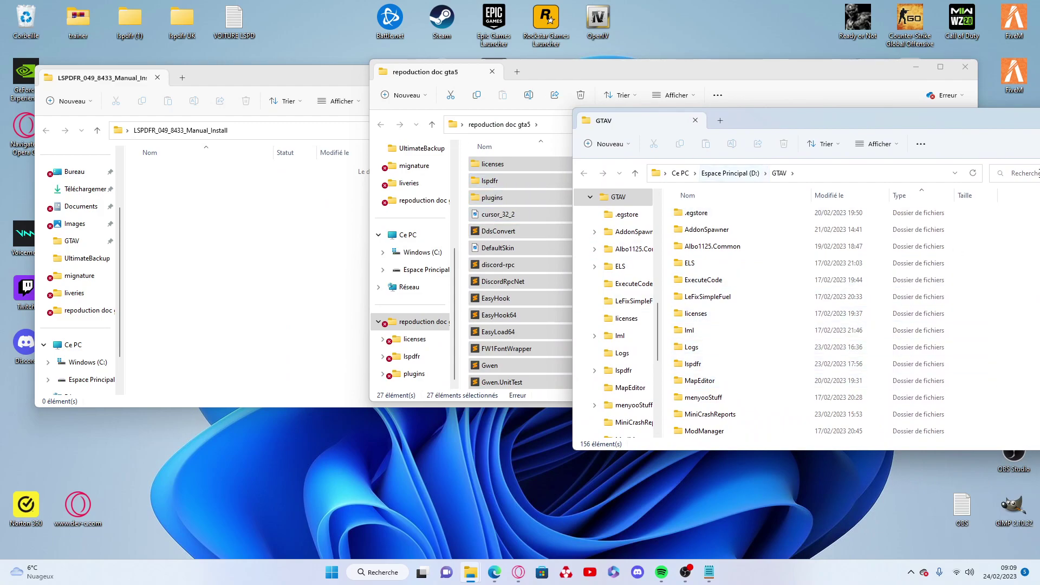
left_click_drag(788, 131, 544, 131)
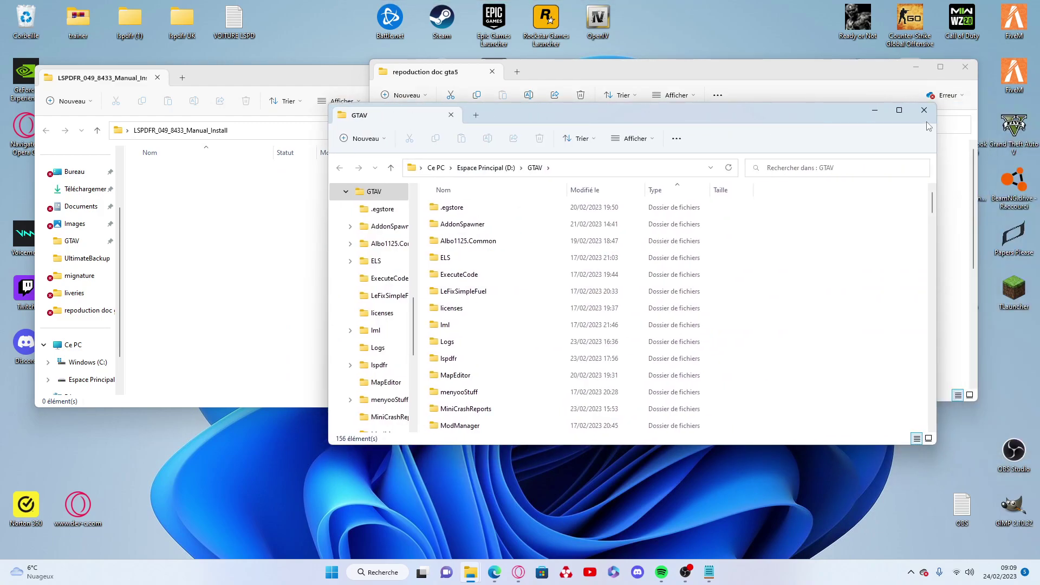
left_click(922, 109)
left_click(302, 89)
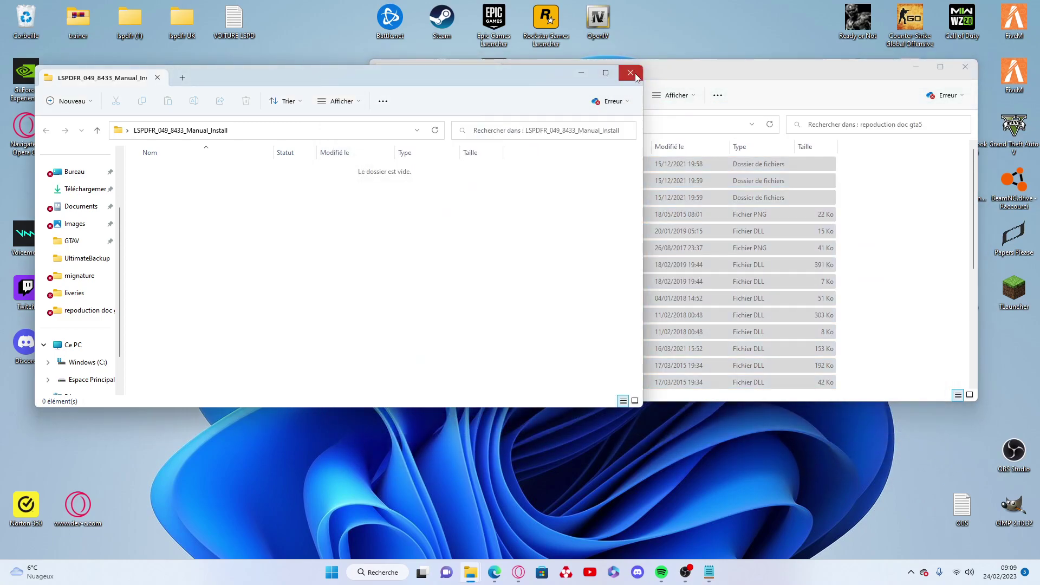
left_click(630, 75)
- Move ScriptHookV and dinput8 from the bin folder of ScriptHookV_1.0.2824.0 into repoduction doc gta5, and close the bin window
left_click(175, 180)
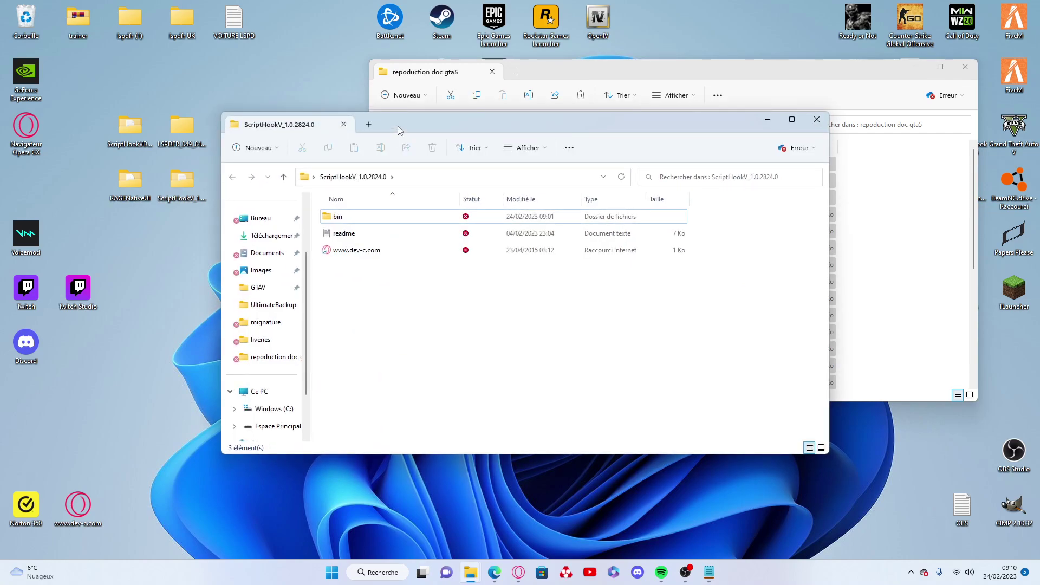
left_click_drag(395, 121, 961, 172)
left_click(916, 301)
left_click(920, 267, "ctrl")
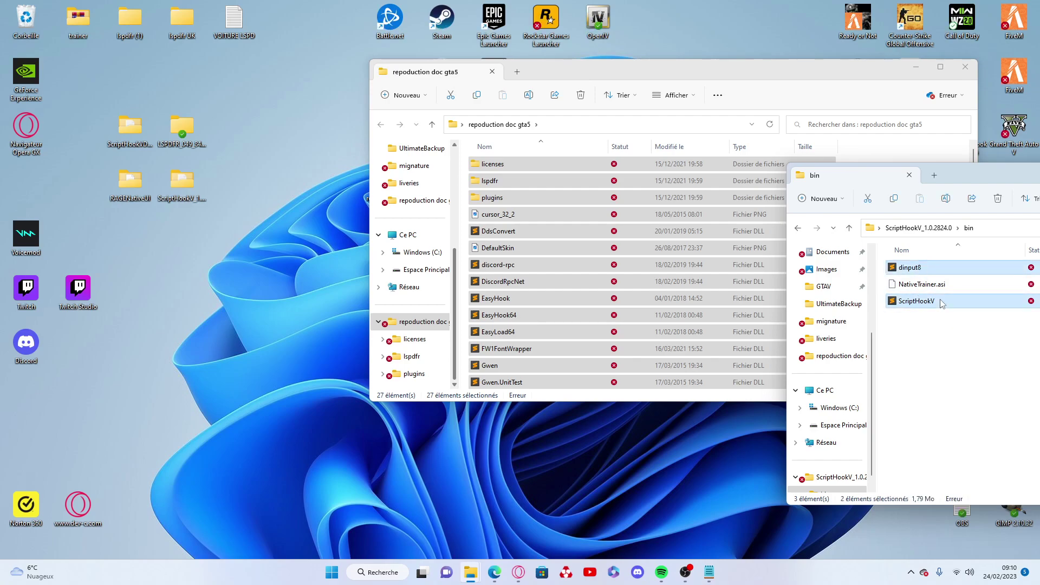
left_click_drag(941, 303, 884, 164)
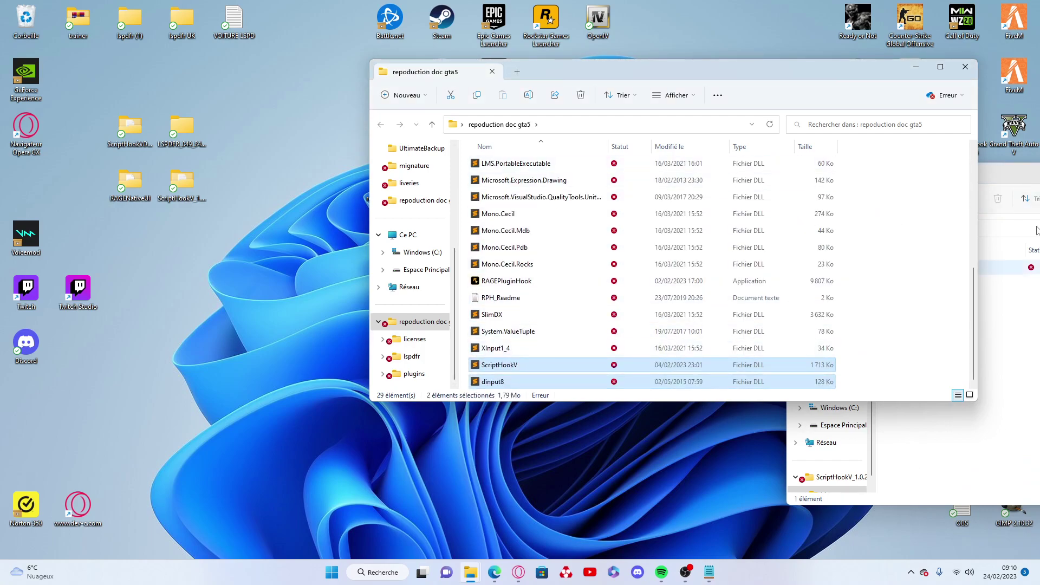
left_click(990, 177)
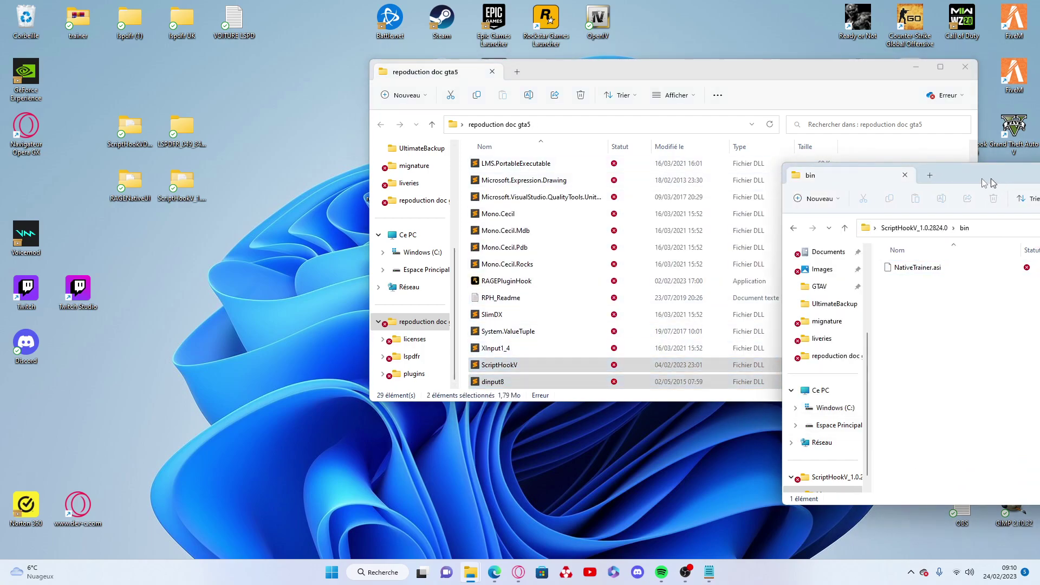
left_click_drag(994, 183, 589, 179)
left_click(972, 170)
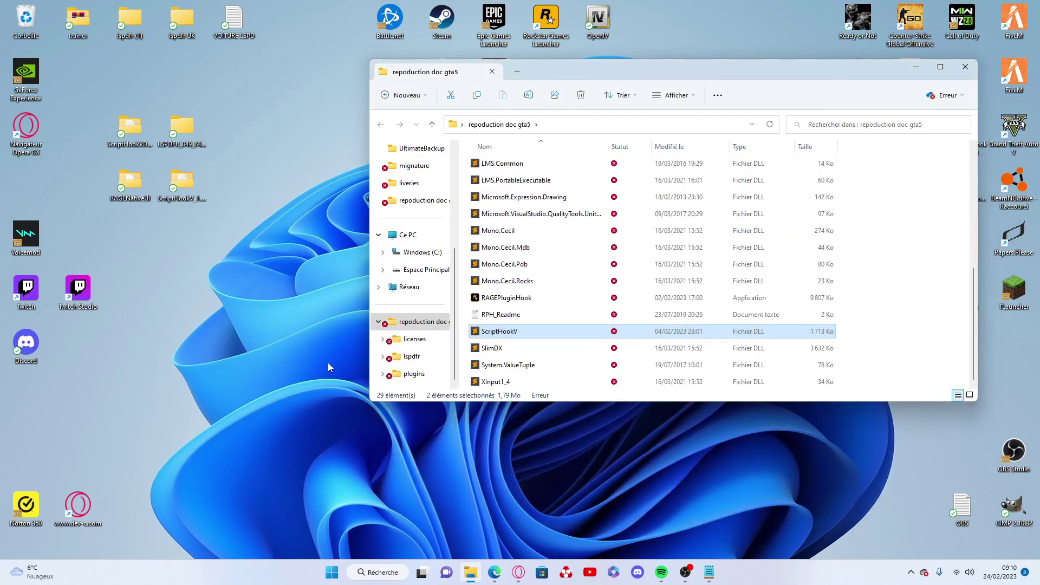
- Delete the LSPDFR_049_8433_Manual_Install and ScriptHookV_1.0.2824.0 folders from the desktop
left_click_drag(553, 73, 523, 69)
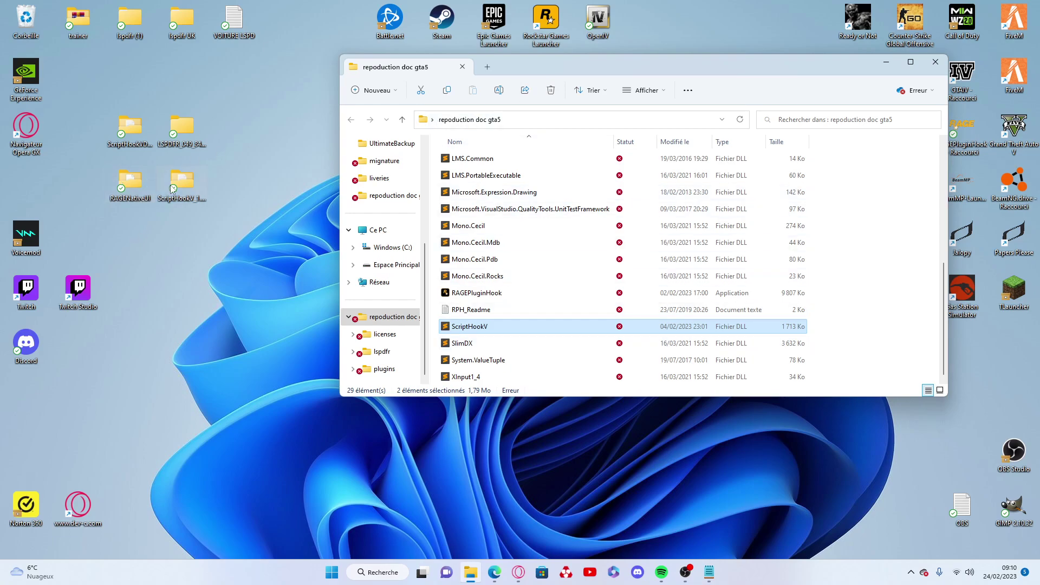
left_click_drag(189, 202, 226, 128)
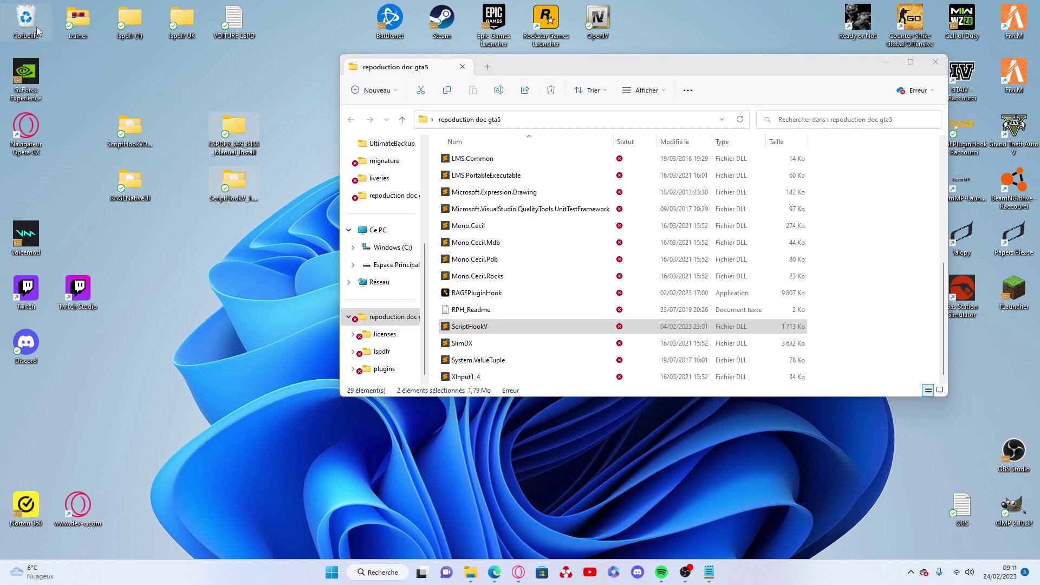
key("Delete")
- Move the RAGENativeUI DLL and XML files from the RAGENativeUI folder into repoduction doc gta5
double_click(130, 195)
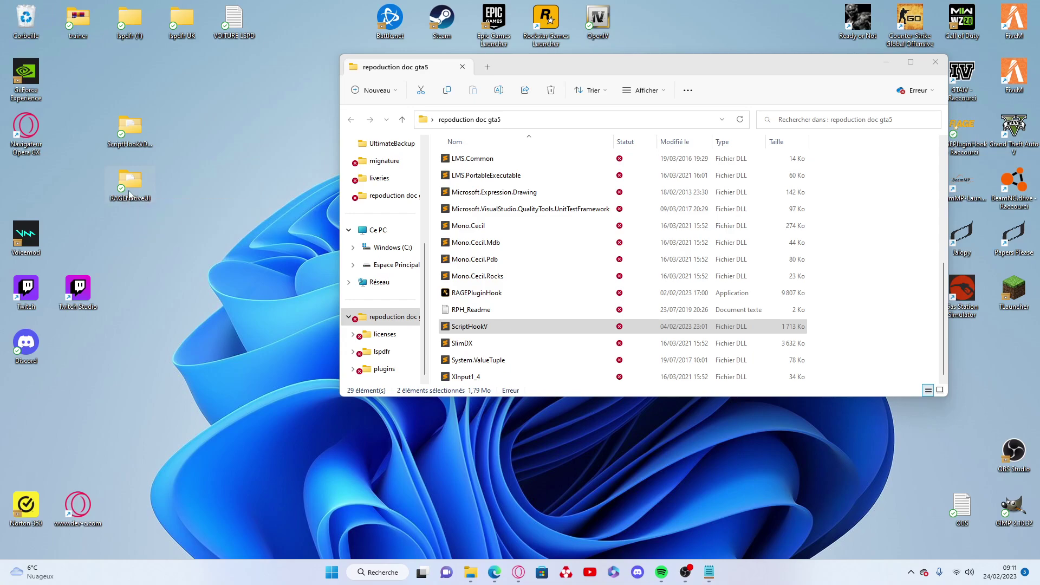
left_click_drag(426, 125, 885, 96)
left_click_drag(844, 277, 840, 220)
left_click_drag(864, 71, 587, 66)
left_click(861, 229)
left_click_drag(861, 230, 645, 249)
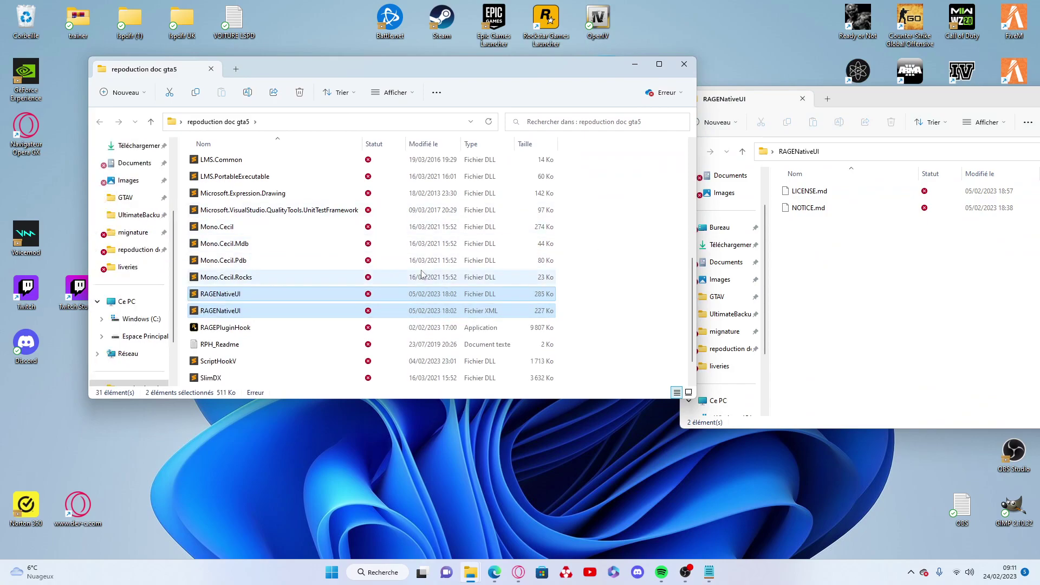
- Minimize repoduction doc gta5, close the RAGENativeUI window and move the RAGENativeUI desktop folder to the recycle bin
left_click_drag(567, 70, 610, 74)
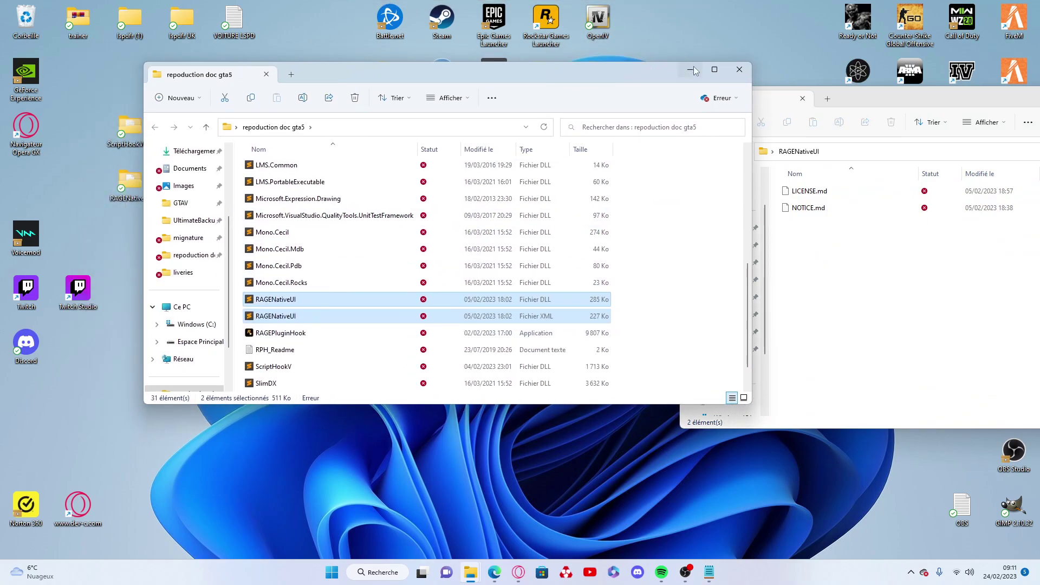
left_click(688, 69)
left_click_drag(888, 104, 552, 122)
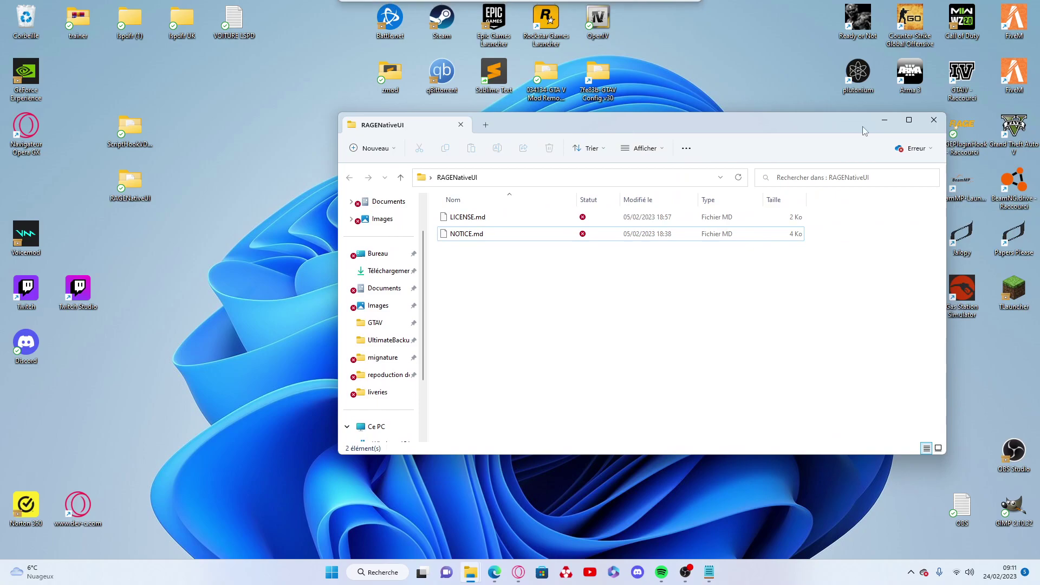
left_click(935, 116)
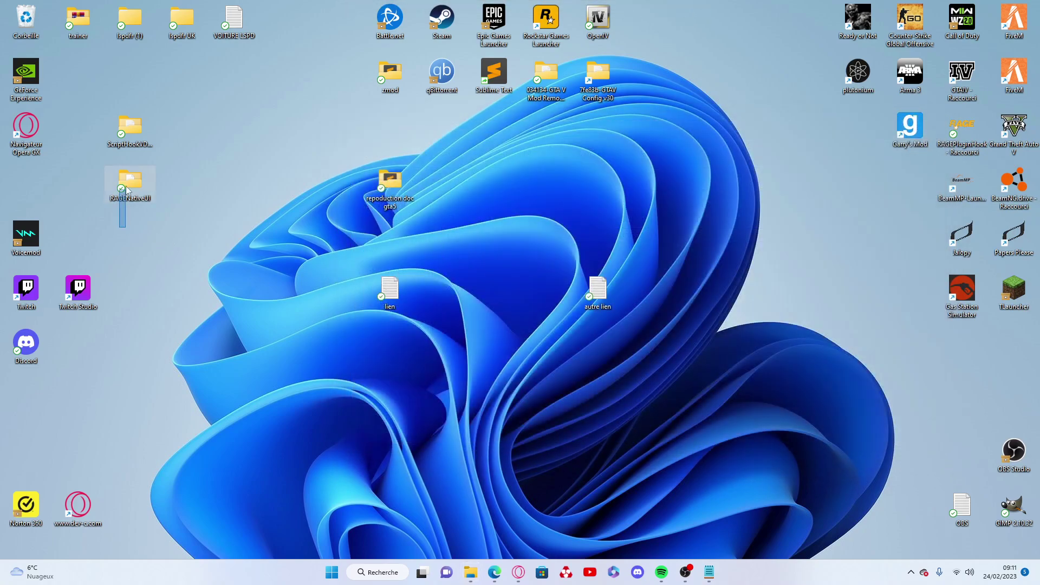
left_click_drag(129, 187, 25, 22)
- Move all ScriptHookVDotNet files except LICENSE and README from the ScriptHookVDotNet folder into repoduction doc gta5
double_click(147, 130)
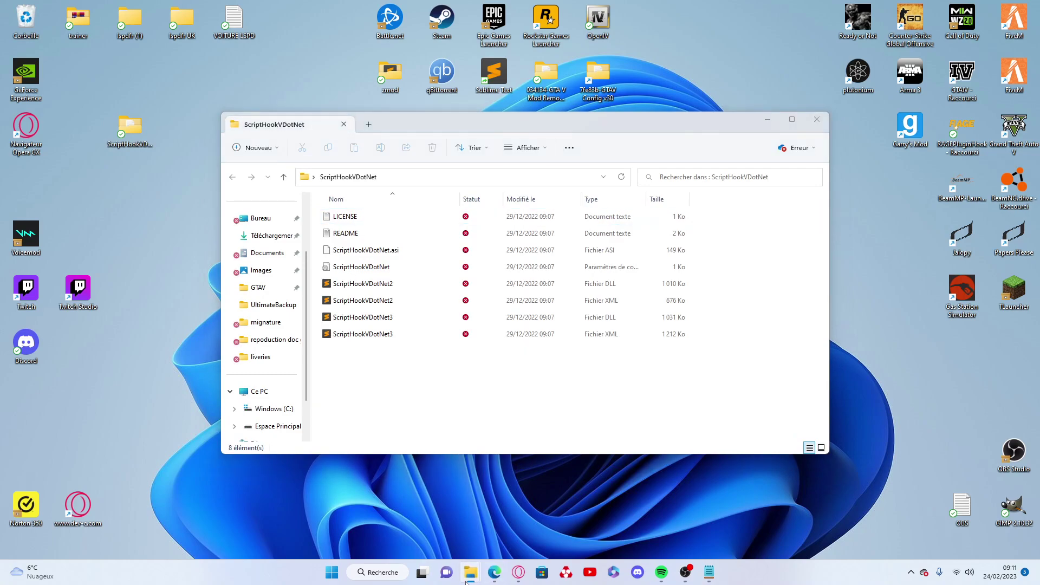
right_click(467, 579)
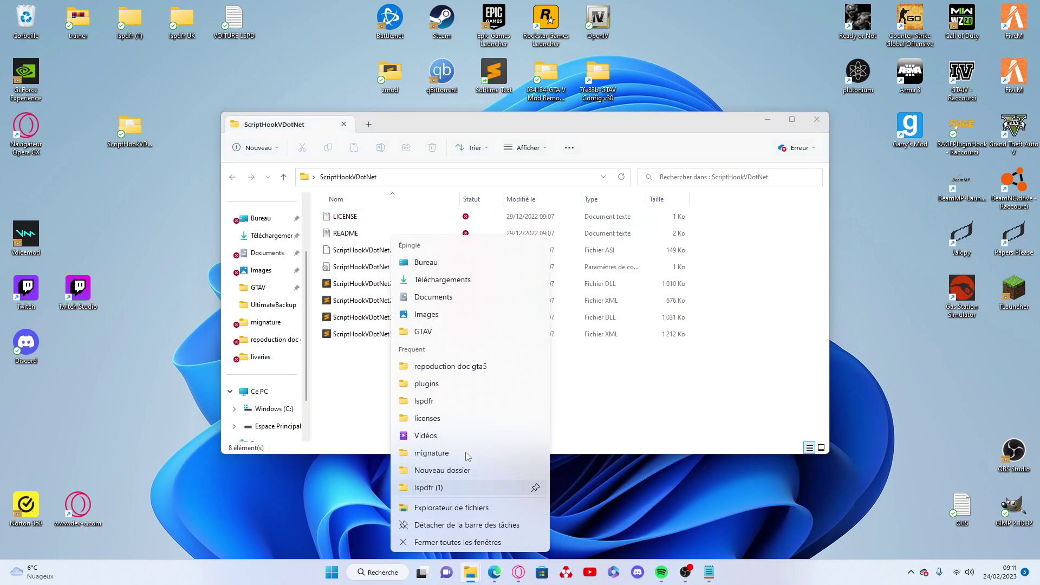
left_click(660, 531)
mouse_move(470, 572)
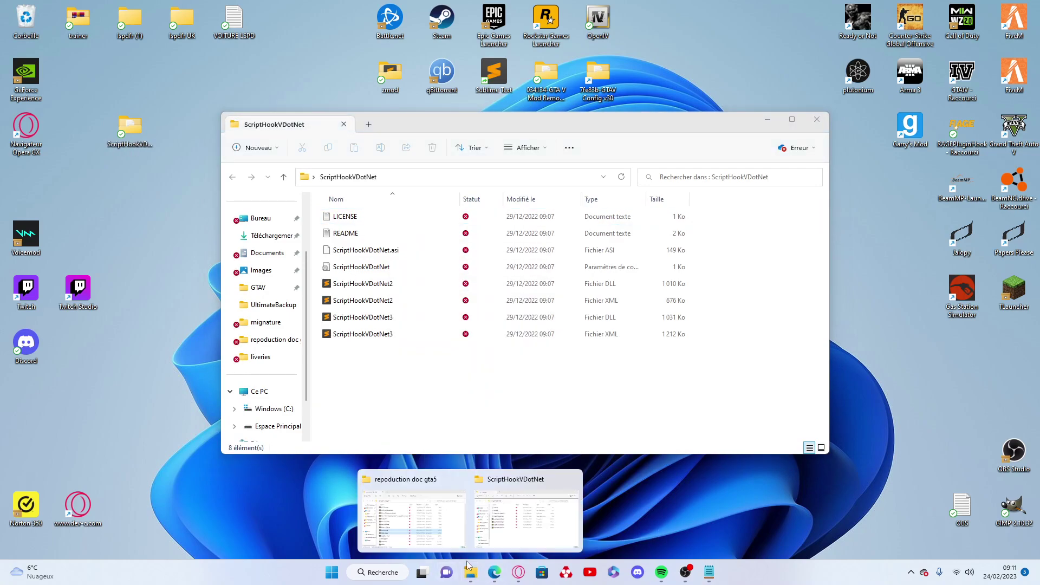
left_click(438, 526)
left_click_drag(424, 74, 791, 140)
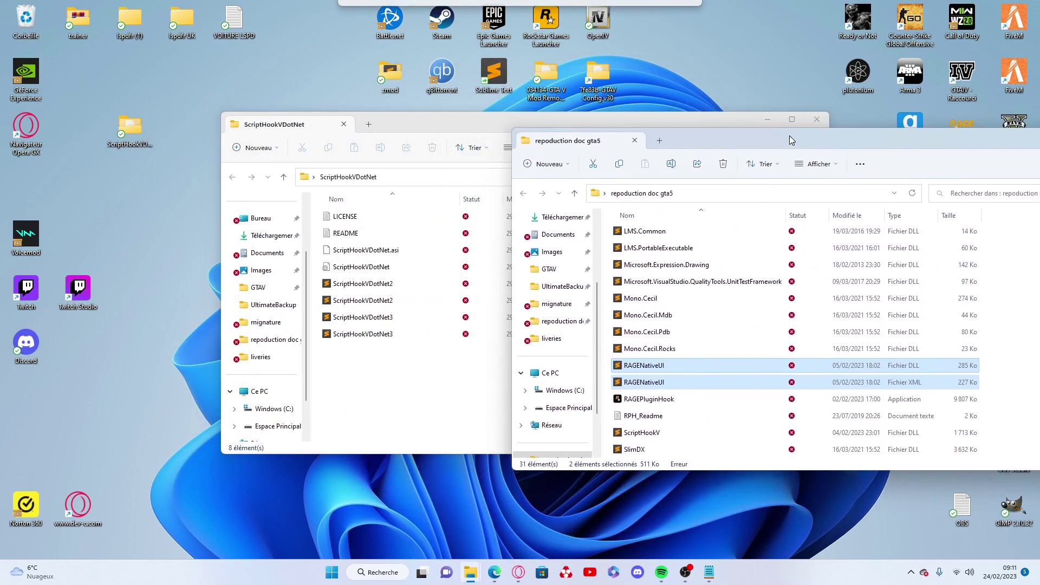
left_click(463, 401)
left_click_drag(355, 364, 1008, 298)
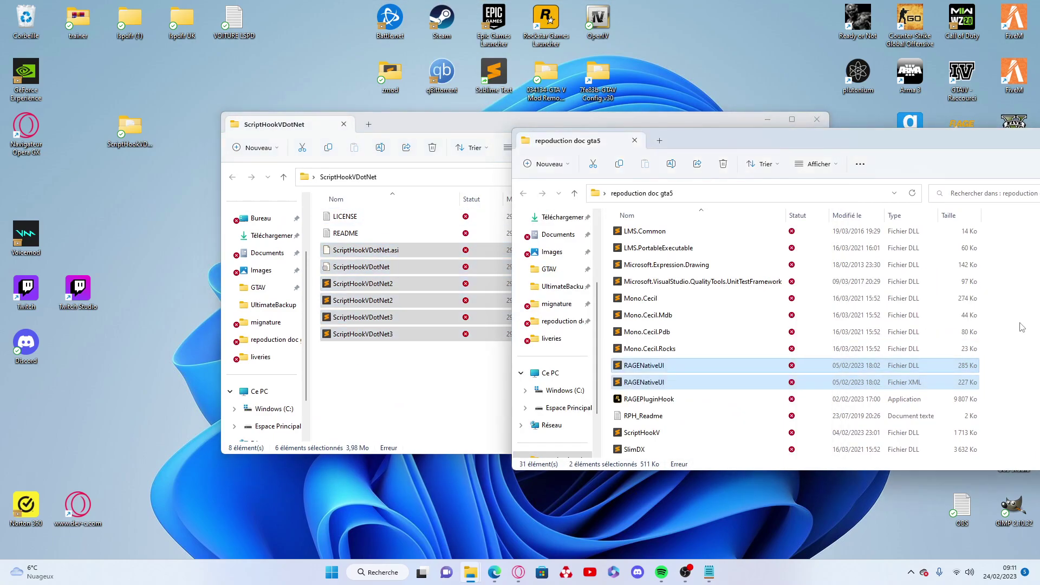
- Examine the contents of repoduction doc gta5 and compare them with the files in the real GTAV game folder
left_click_drag(772, 142, 498, 143)
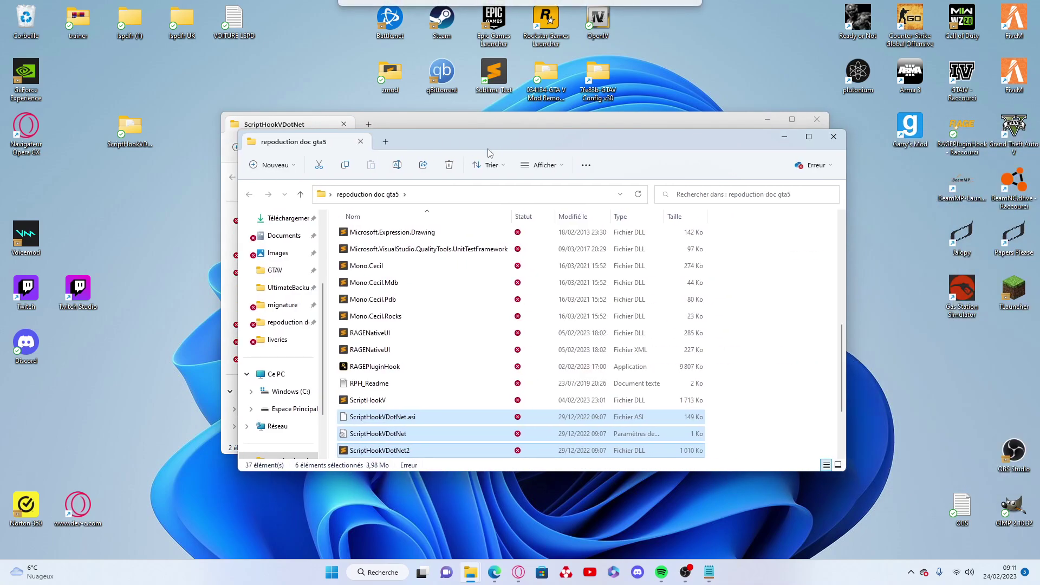
scroll(490, 347, "down", 2)
scroll(489, 364, "up", 8)
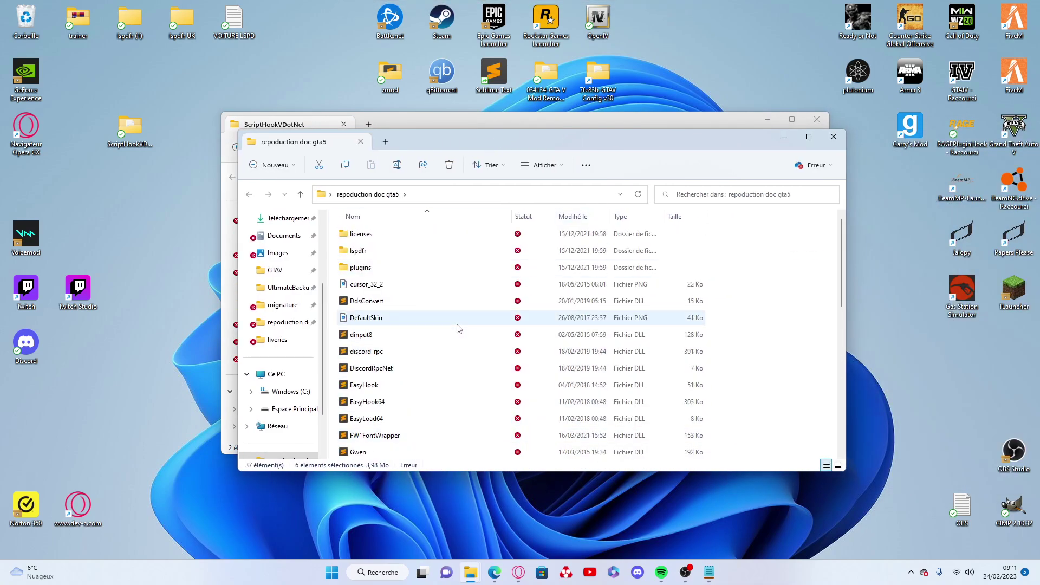
left_click(470, 574)
right_click(470, 575)
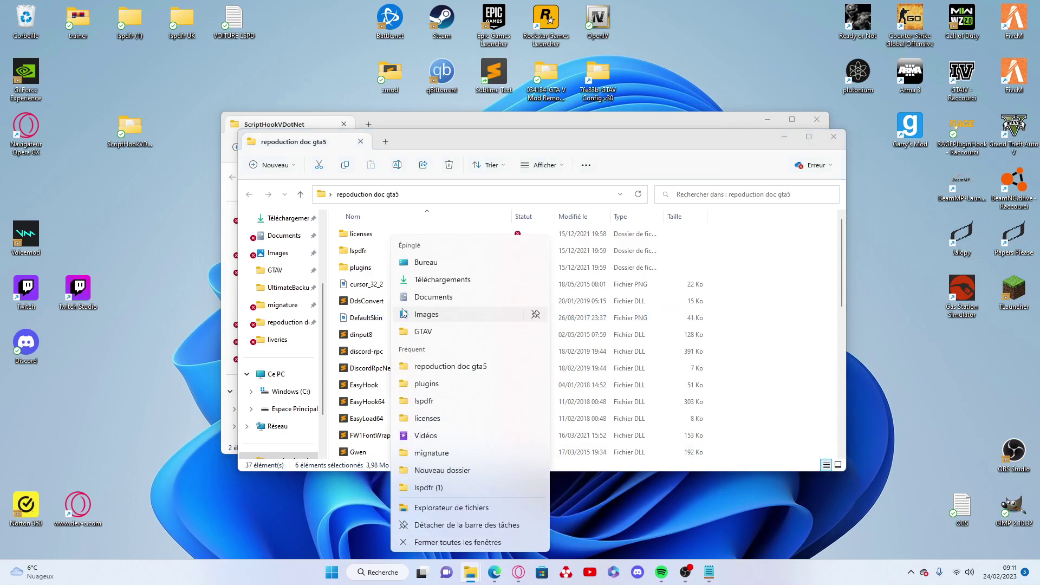
left_click(424, 333)
left_click_drag(520, 130, 753, 150)
scroll(591, 346, "down", 12)
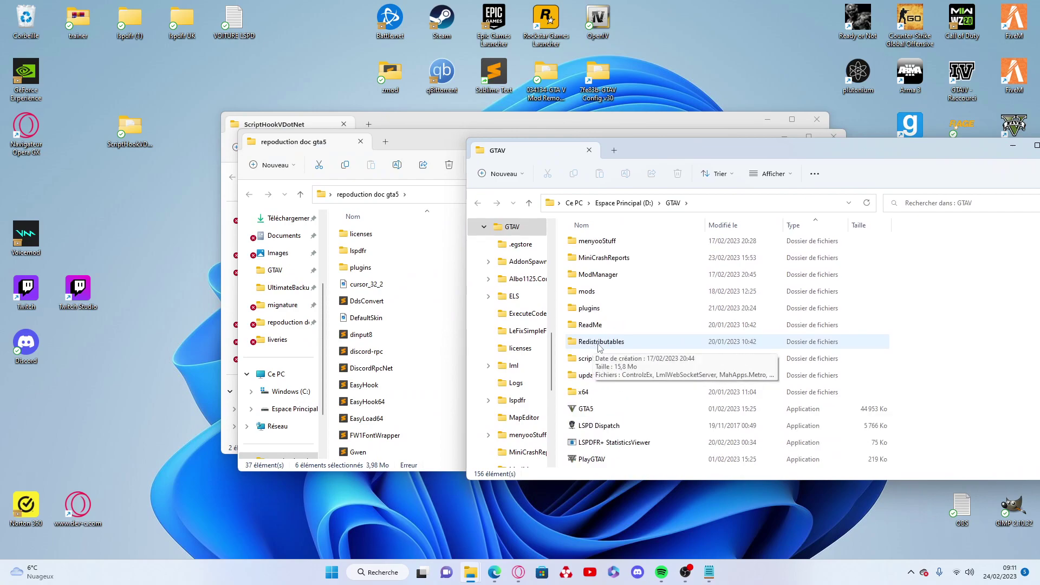
scroll(600, 349, "down", 1)
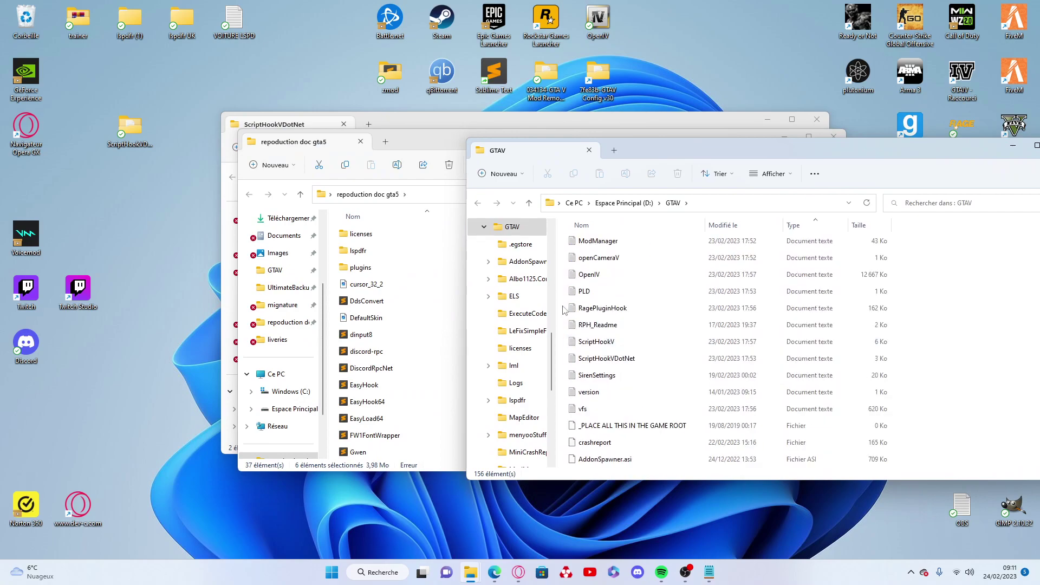
scroll(671, 314, "down", 8)
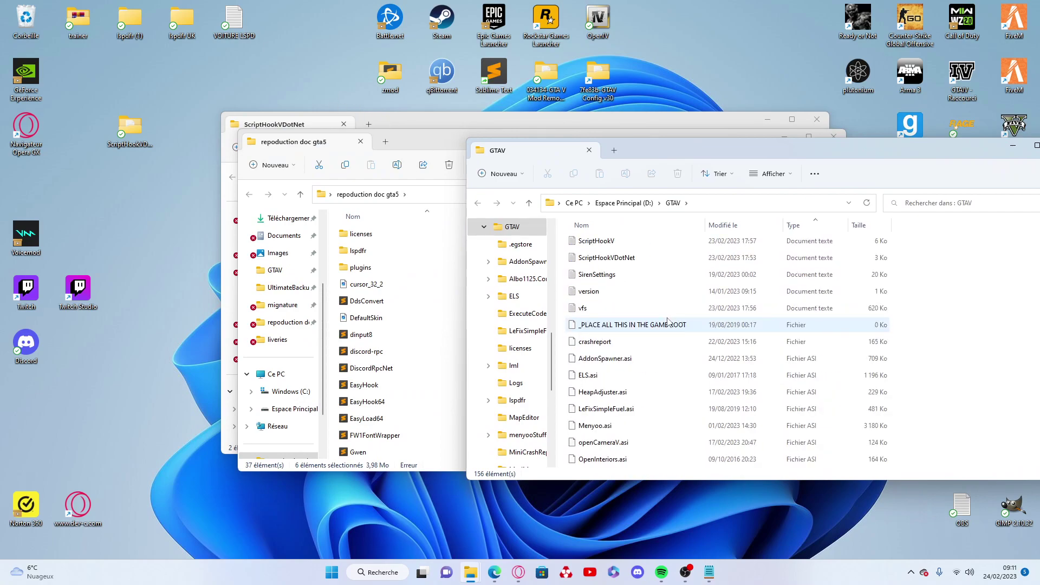
scroll(687, 327, "down", 6)
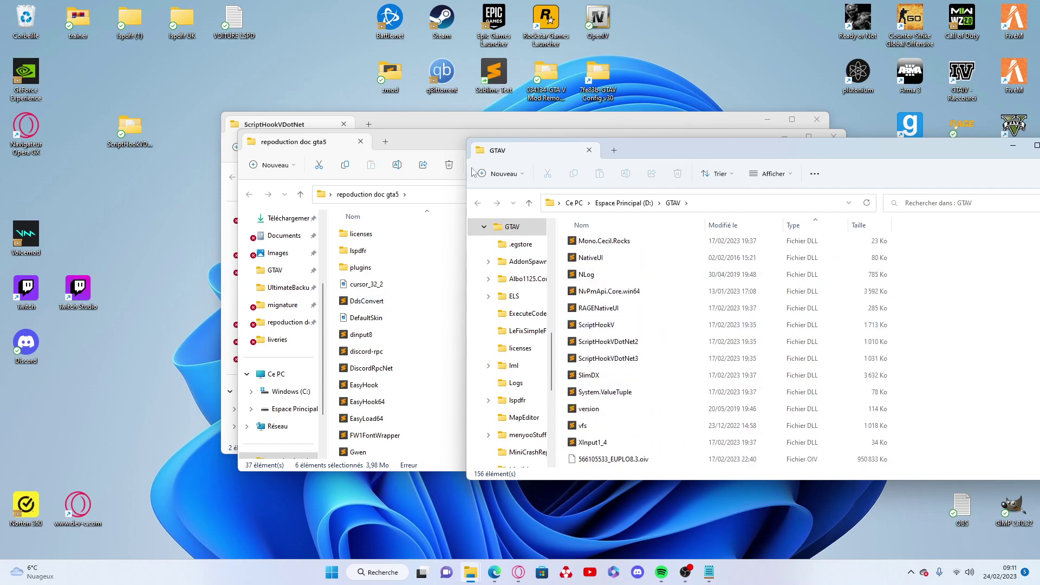
- Close the repoduction doc gta5 and ScriptHookVDotNet windows, and delete the ScriptHookVDotNet folder from the desktop
left_click(441, 139)
left_click(833, 137)
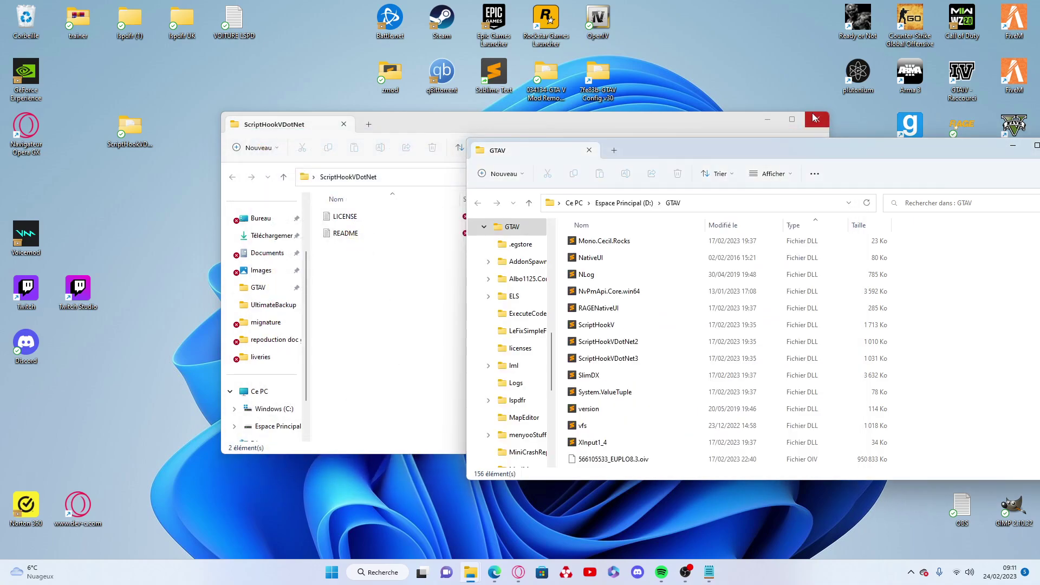
left_click(816, 119)
left_click_drag(829, 153, 851, 134)
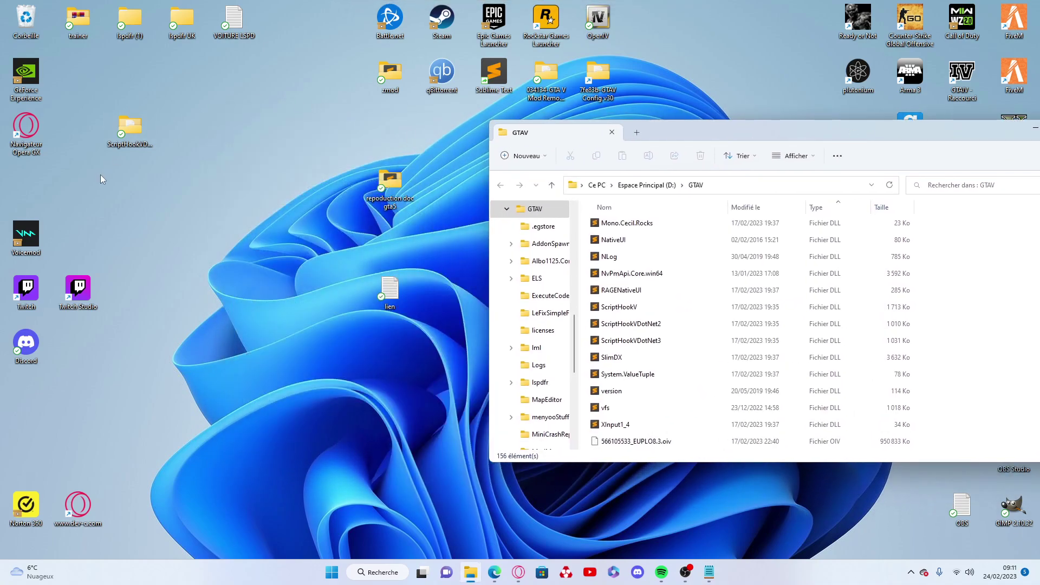
left_click(106, 169)
key("Delete")
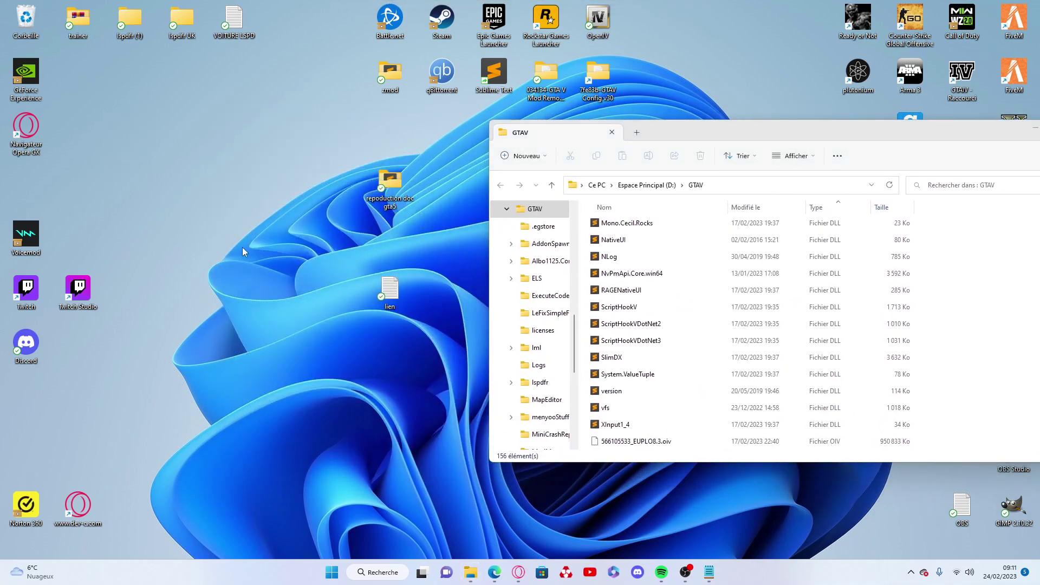
left_click_drag(704, 136, 520, 133)
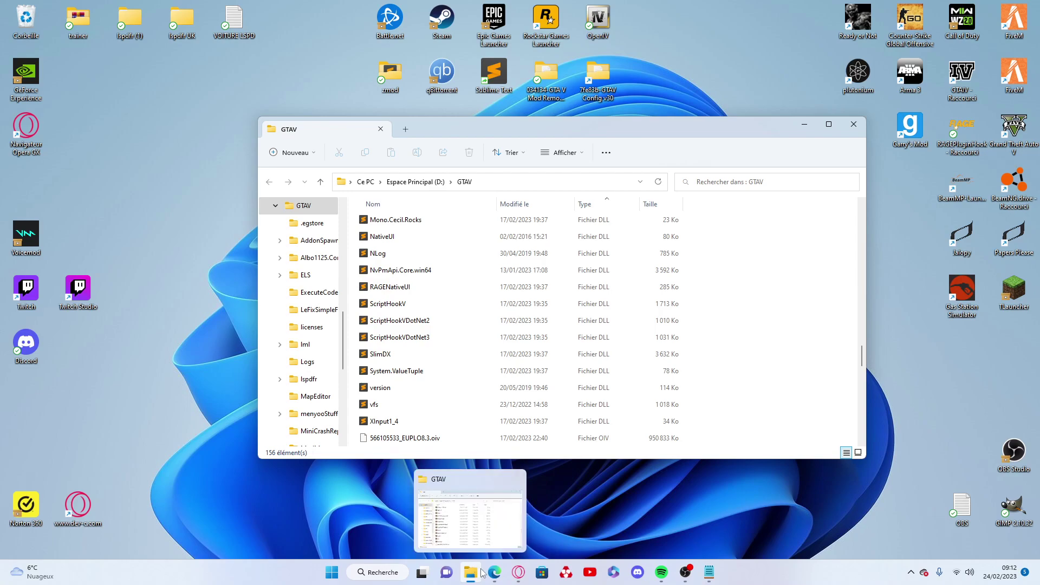
- Switch to Opera GX, search for simple trainer in a new tab and open the Simple Trainer for GTA V page on GTA5-Mods
left_click(518, 572)
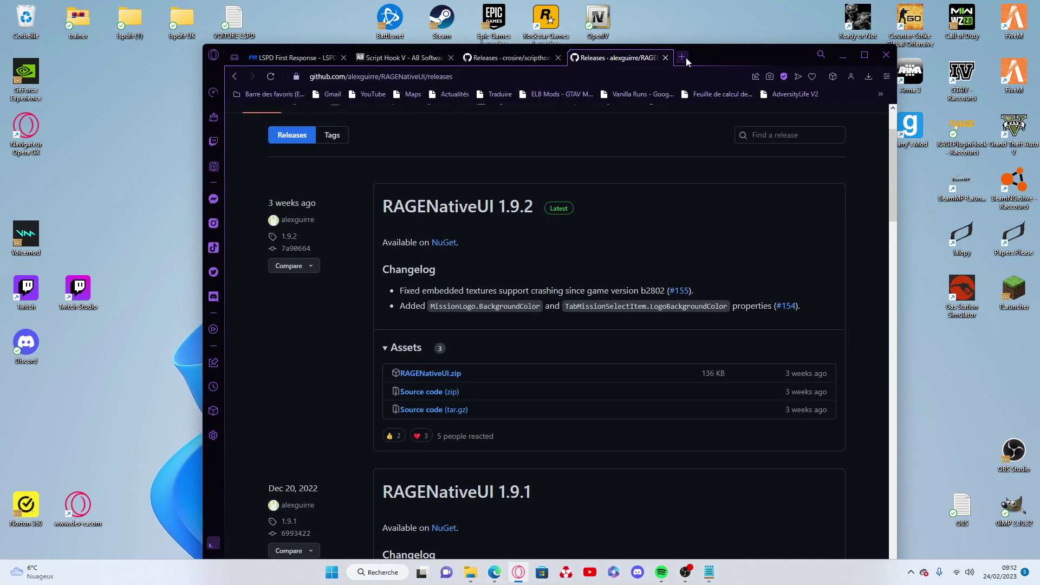
left_click(679, 57)
type("sim")
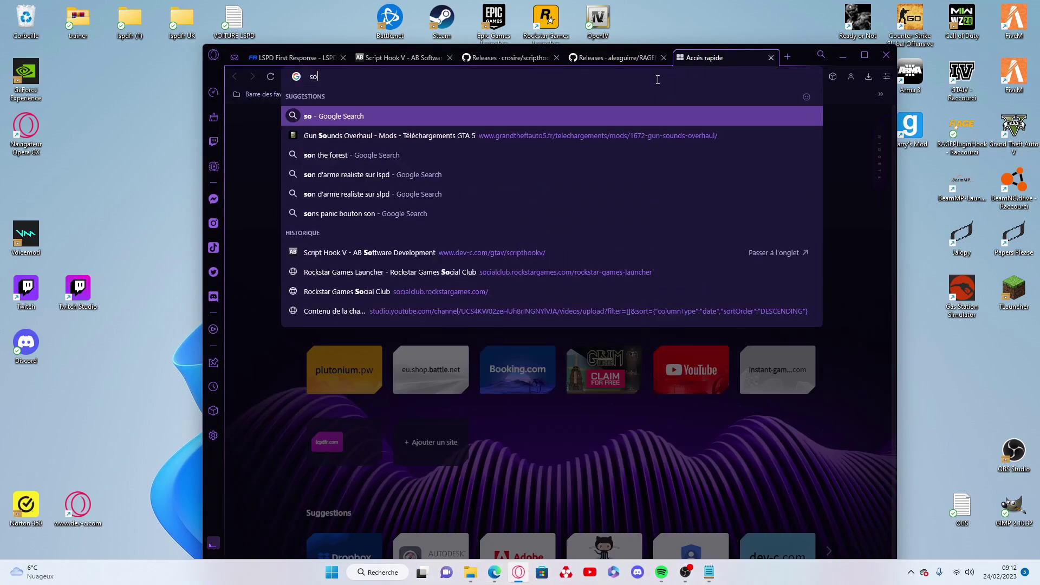
type("ple trainer")
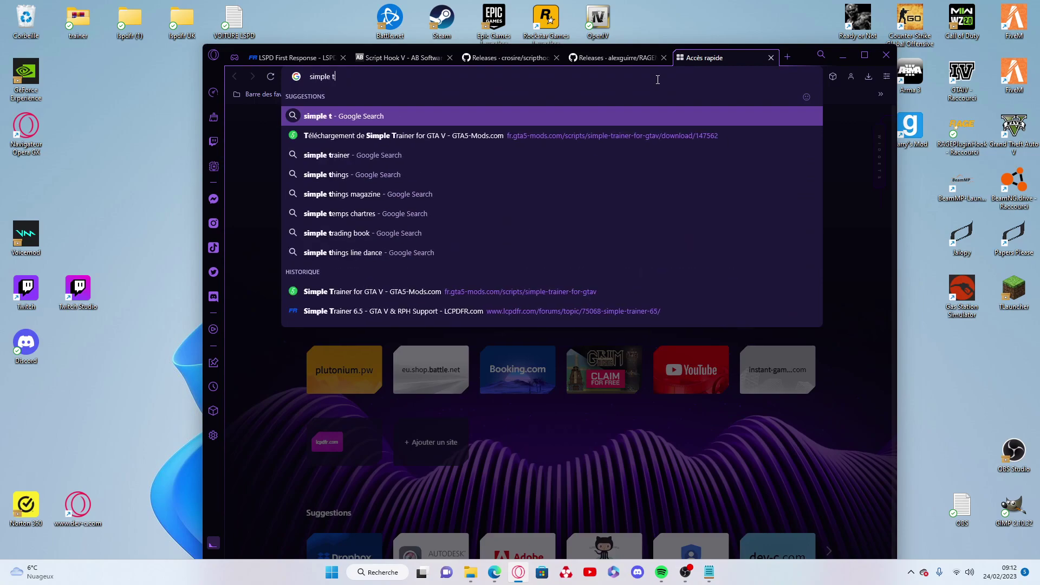
key("Return")
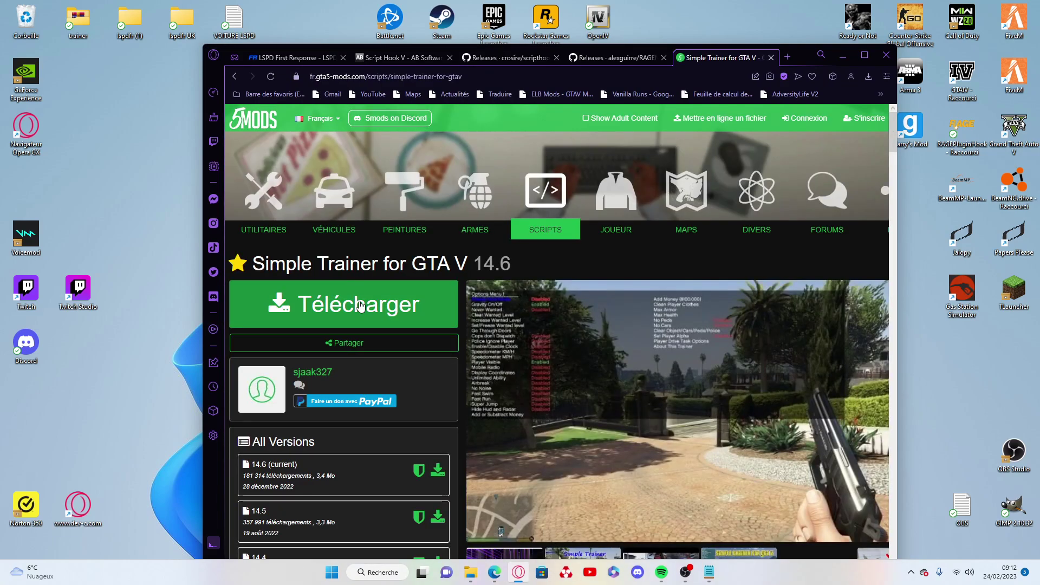
- Download Simple Trainer for GTA V 14.6 and place the 382dca-TrainerV.rar archive on the desktop
left_click(361, 306)
left_click(720, 325)
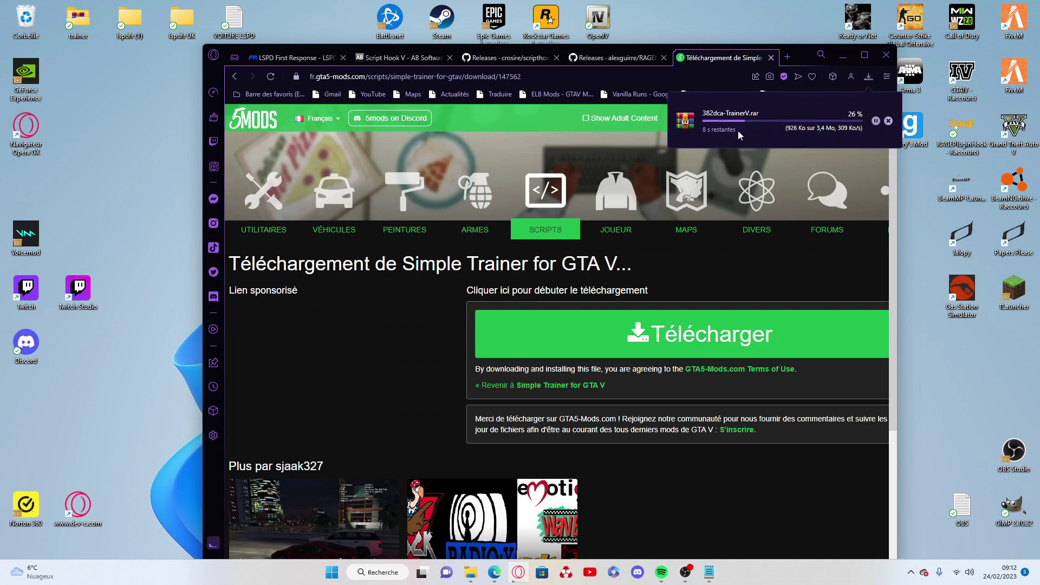
left_click_drag(807, 128, 138, 70)
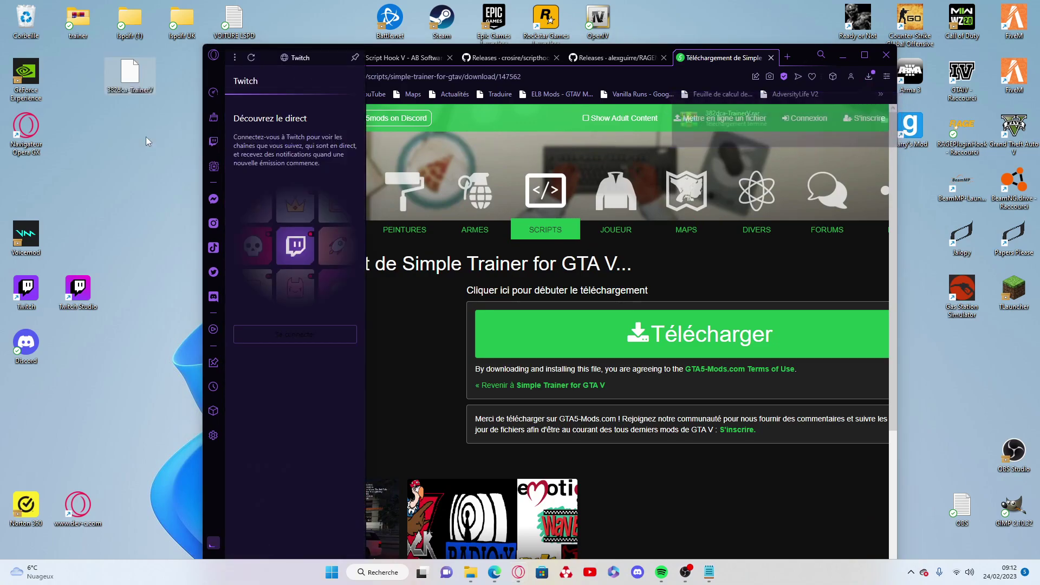
- Try to extract the 382dca-TrainerV archive on the desktop with WinRAR
right_click(138, 70)
mouse_move(323, 251)
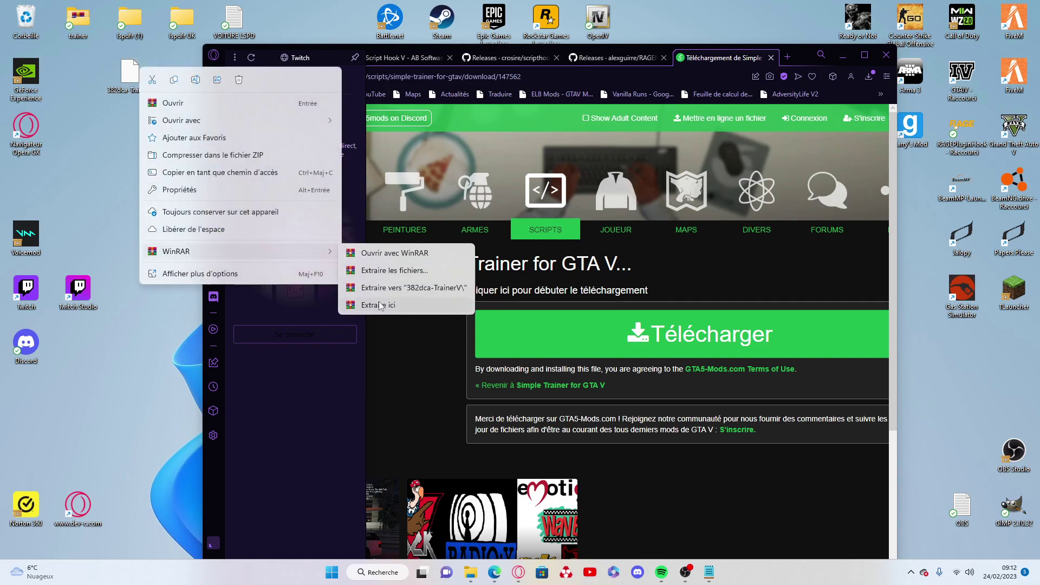
left_click(373, 287)
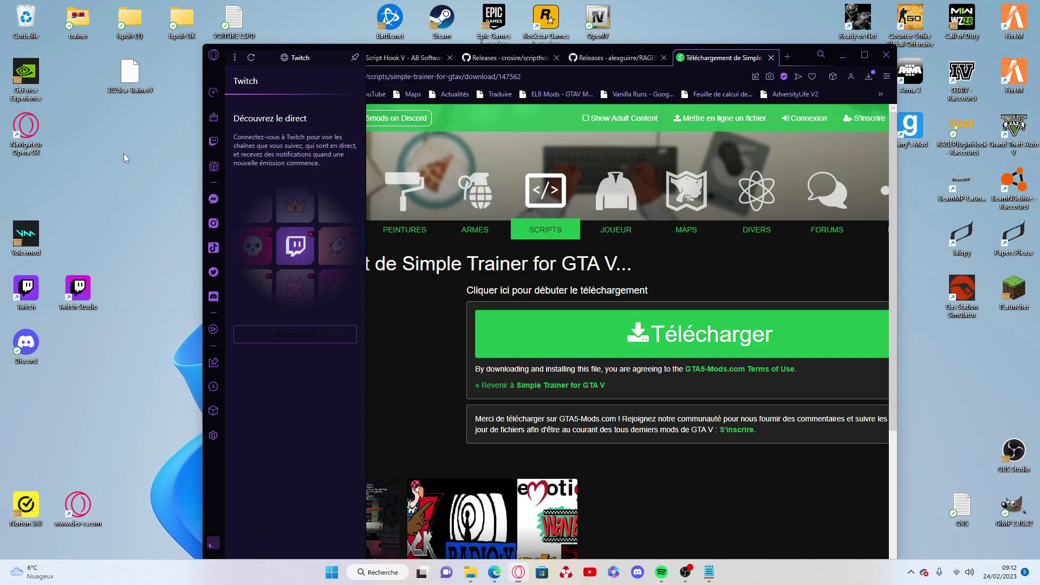
left_click(868, 76)
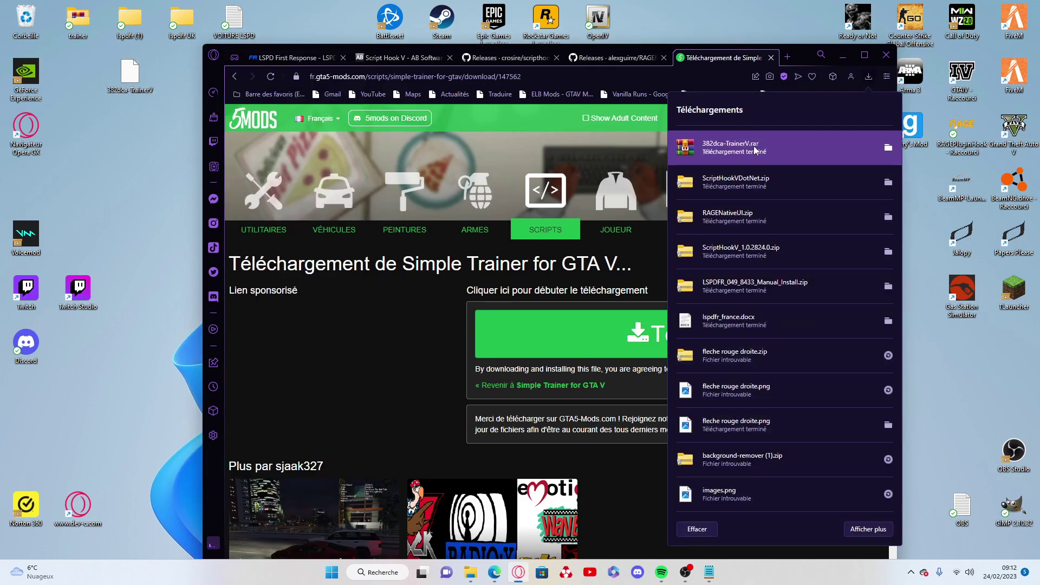
left_click_drag(758, 153, 164, 150)
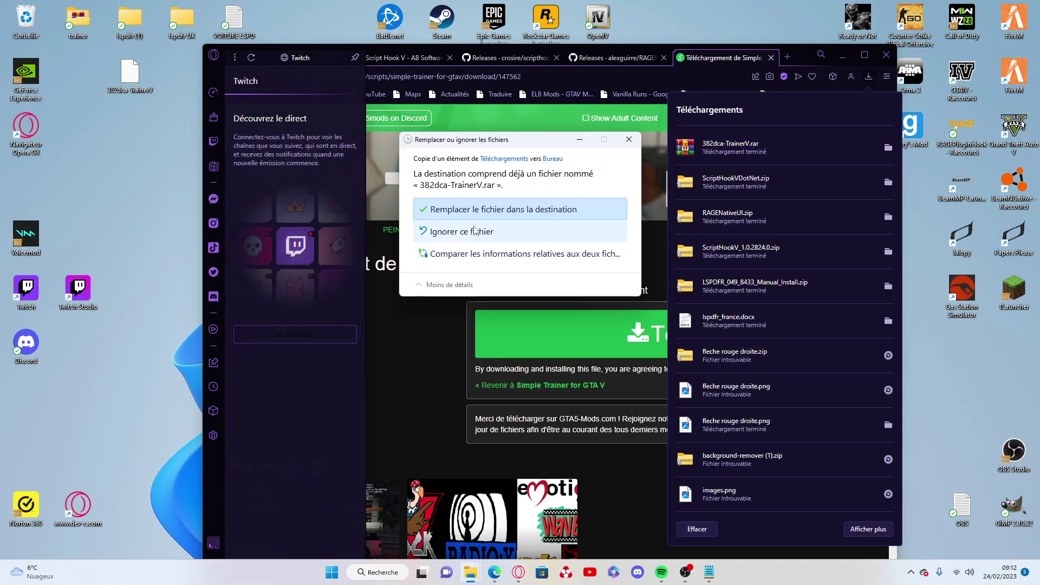
left_click(629, 139)
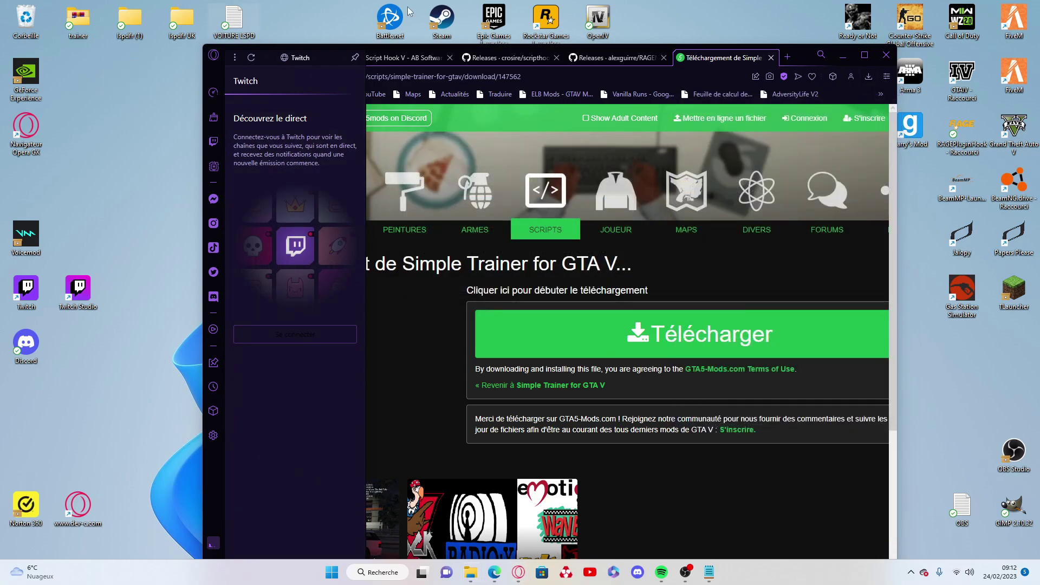
- Copy the downloaded 382dca-TrainerV.rar archive onto the desktop again
left_click(868, 76)
left_click_drag(807, 143, 139, 136)
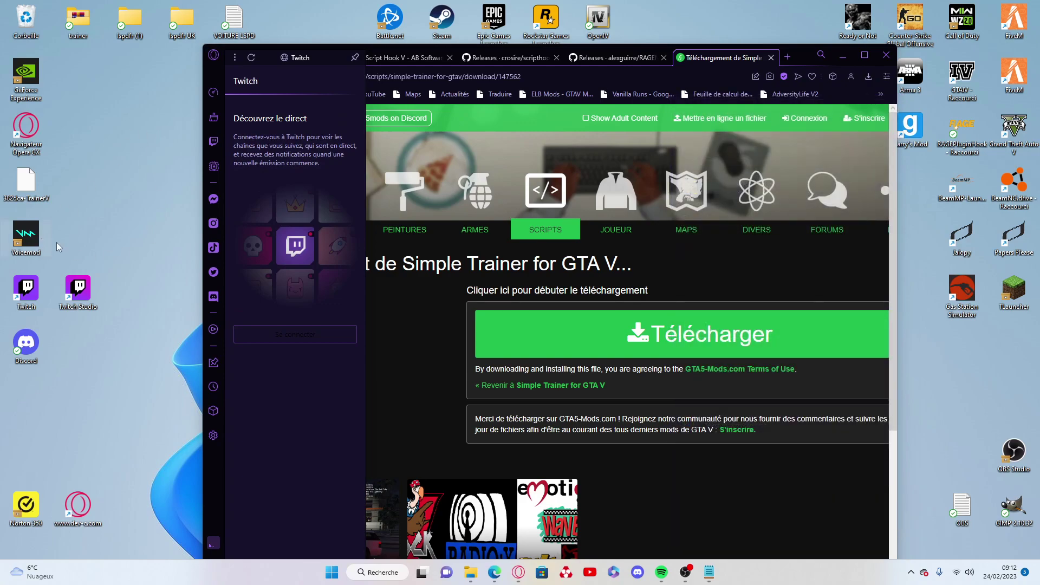
- Minimize the browser, move the 382dca-TrainerV folder to a free spot on the desktop and open it
left_click_drag(24, 180, 118, 170)
double_click(119, 178)
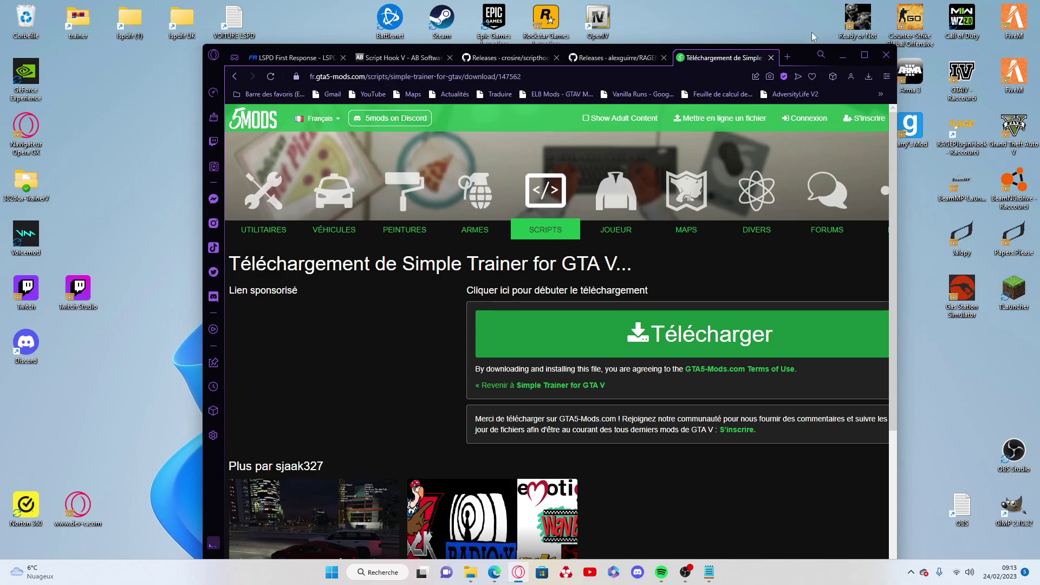
left_click(843, 55)
left_click_drag(26, 182, 145, 156)
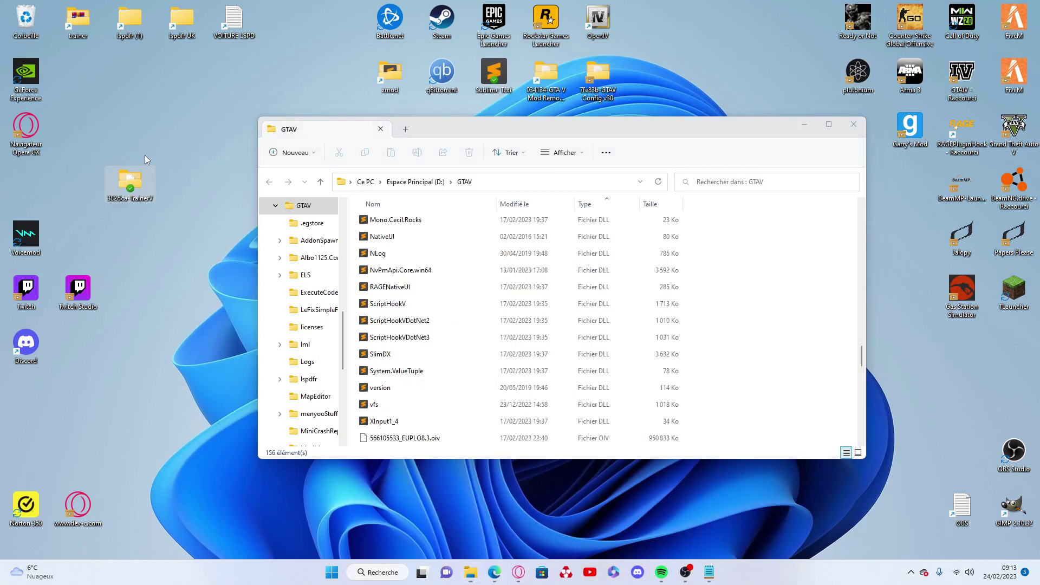
double_click(136, 168)
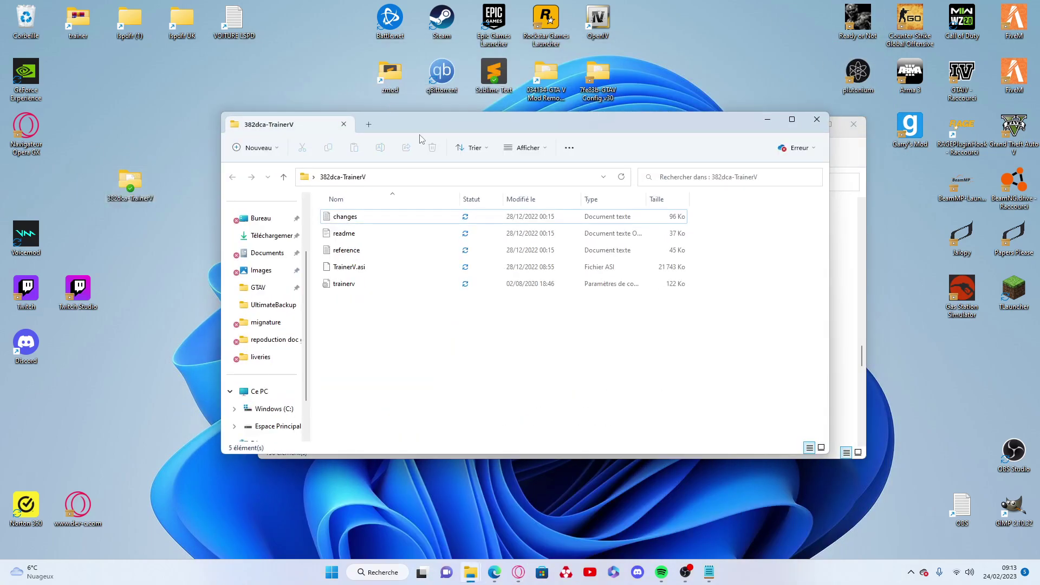
left_click_drag(419, 121, 434, 104)
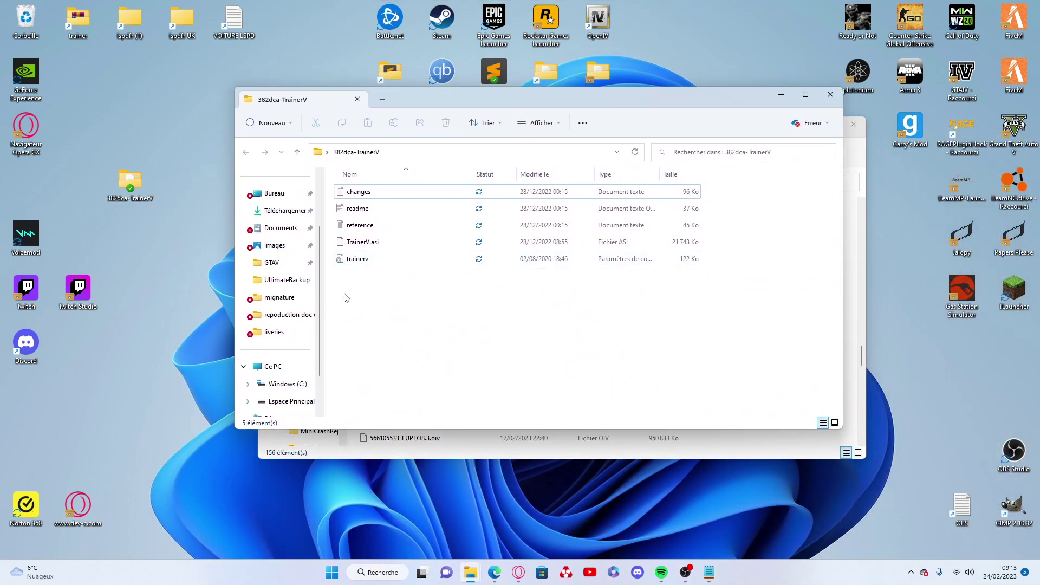
left_click_drag(344, 292, 398, 246)
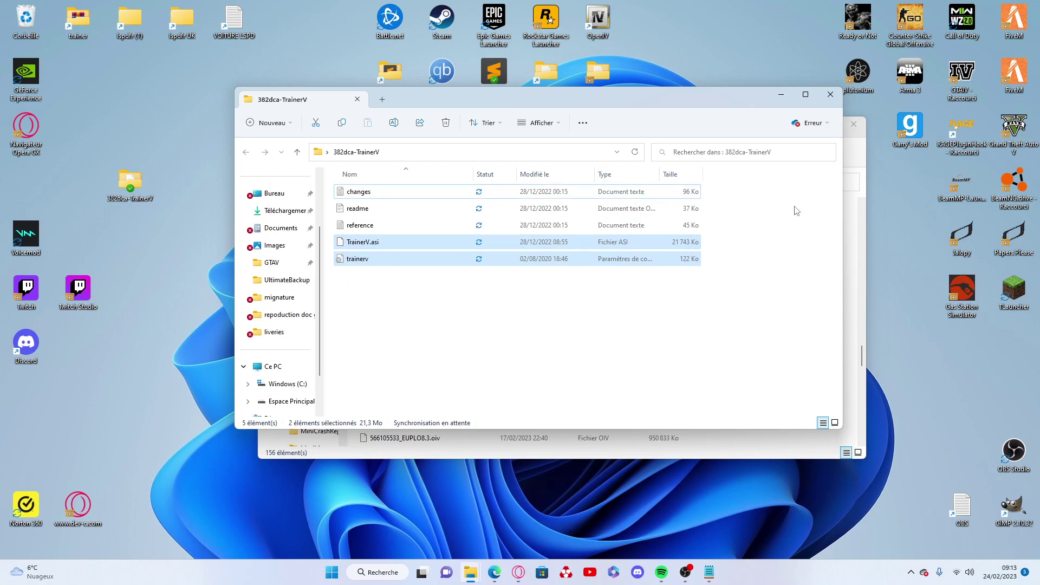
left_click(860, 153)
left_click_drag(736, 122, 999, 104)
left_click(479, 237)
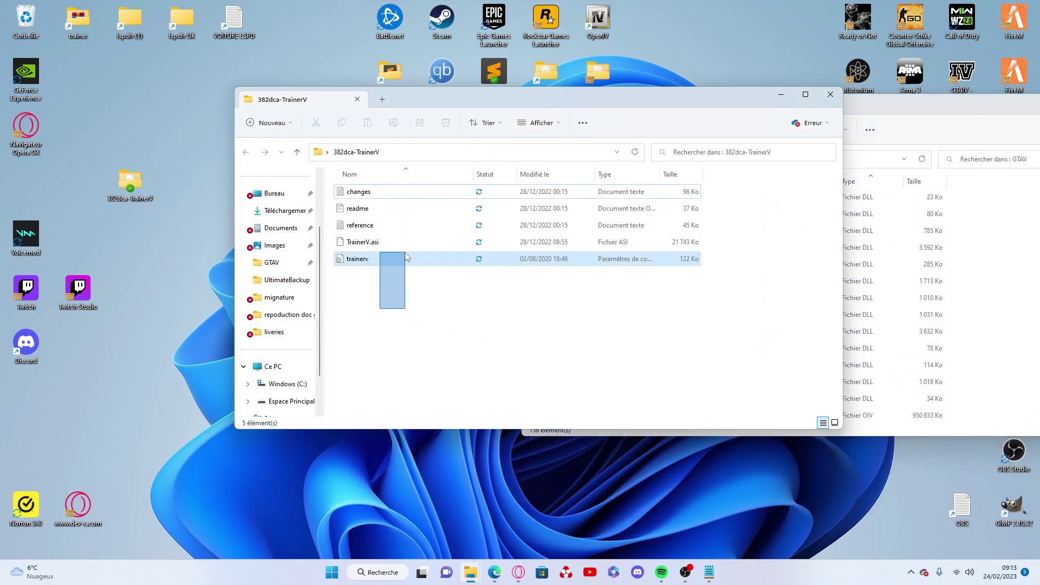
left_click_drag(411, 239, 1002, 285)
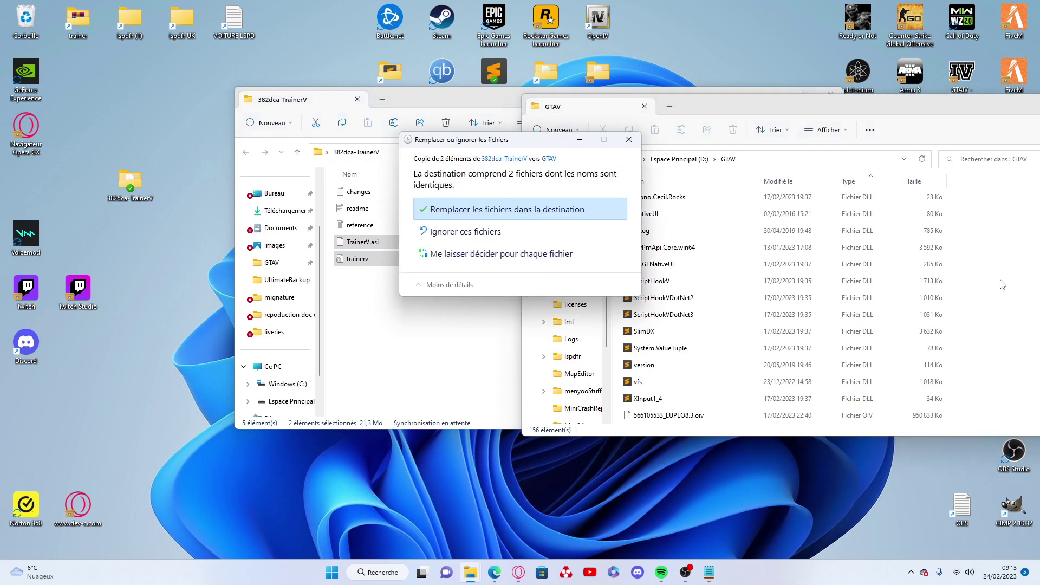
left_click(629, 139)
left_click_drag(821, 115, 578, 117)
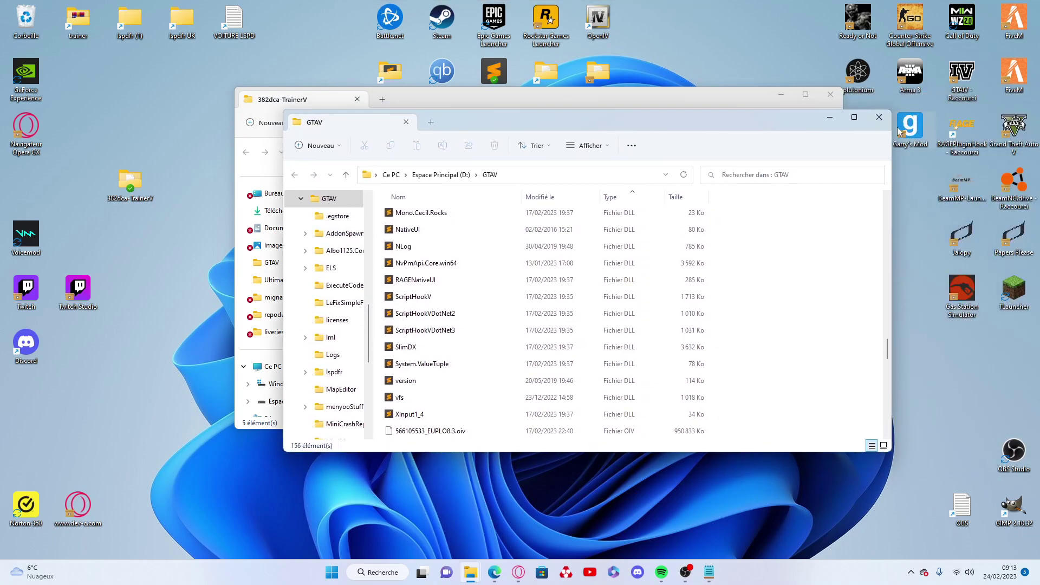
left_click(882, 111)
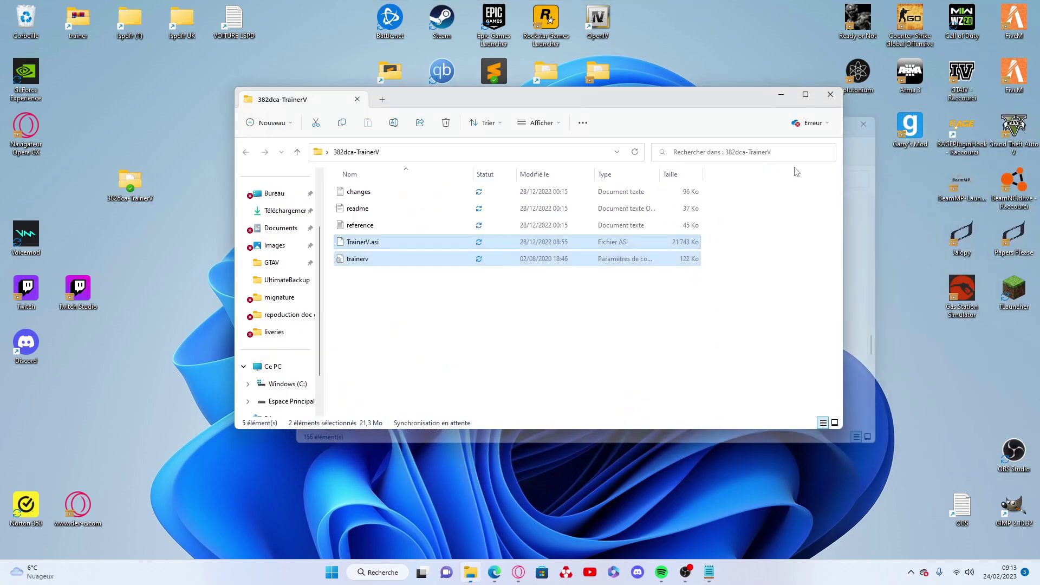
- Move TrainerV.asi and trainerv from 382dca-TrainerV into the repoduction doc gta5 folder, and close both folder windows
right_click(471, 575)
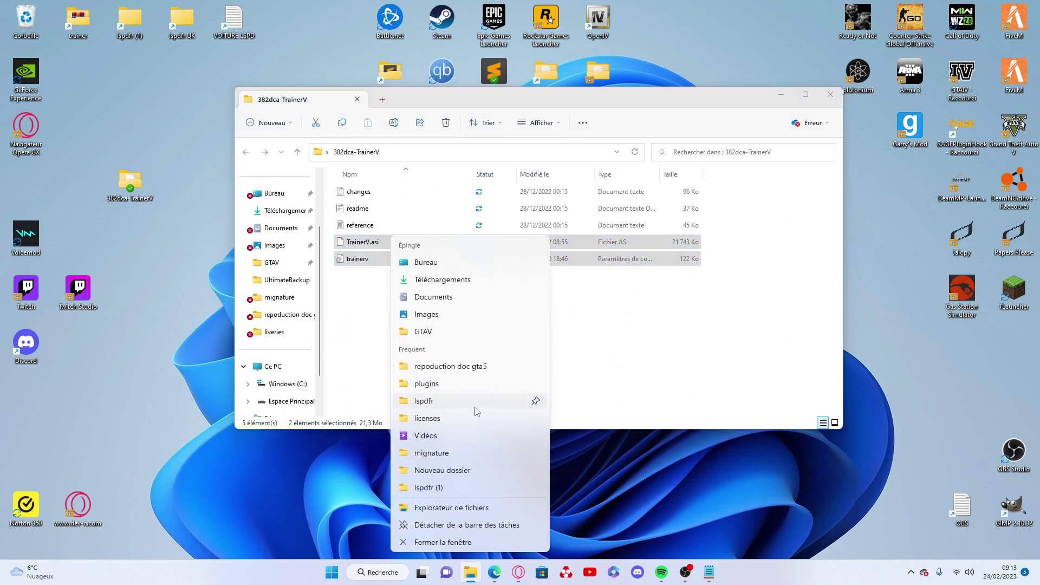
left_click(452, 366)
left_click_drag(517, 127, 750, 91)
left_click_drag(349, 296, 993, 255)
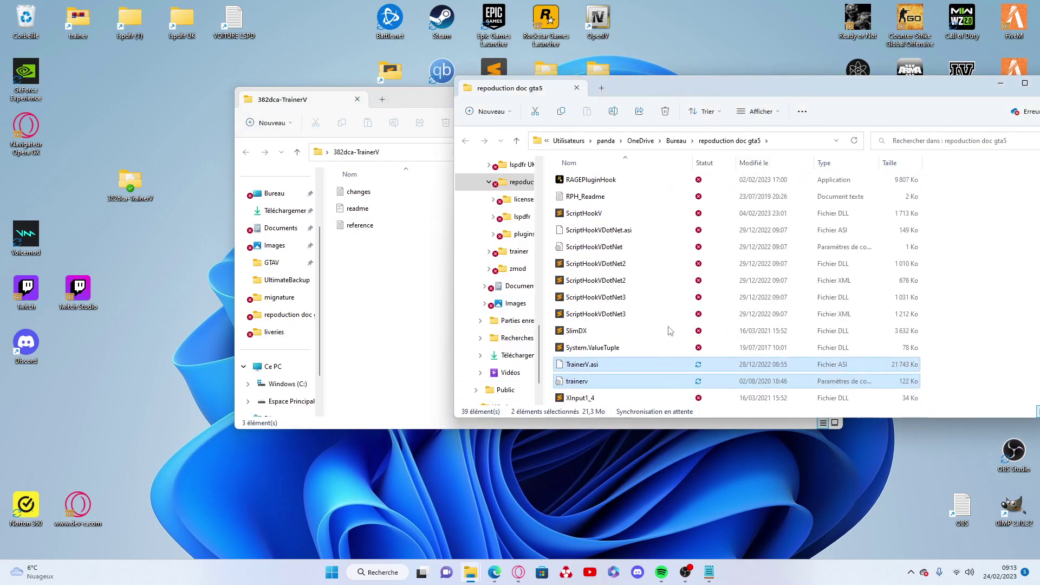
left_click_drag(658, 92, 505, 121)
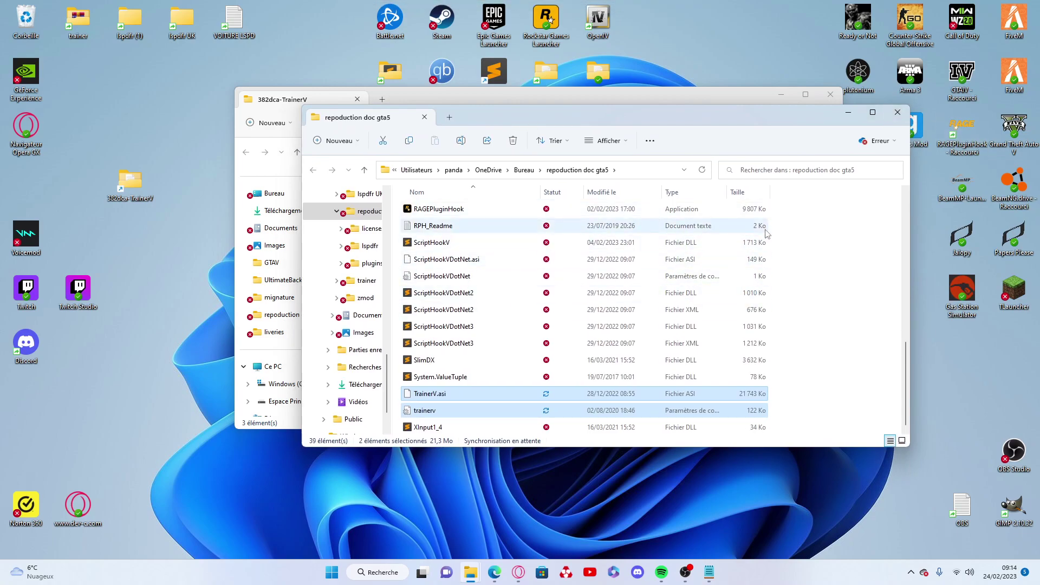
left_click(898, 113)
left_click(830, 95)
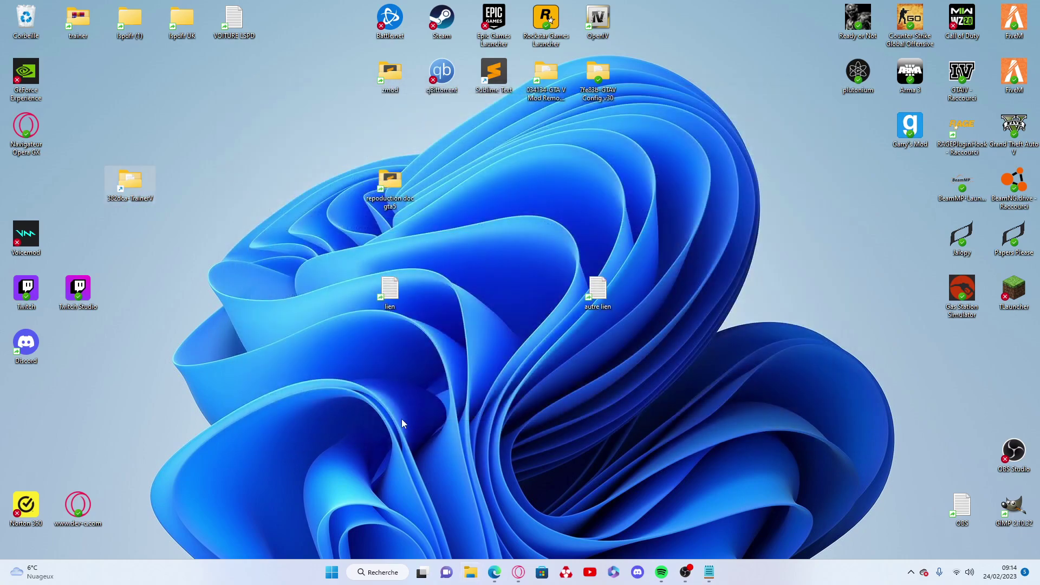
- Create a new text document on the desktop and name it cmd
right_click(401, 418)
mouse_move(515, 349)
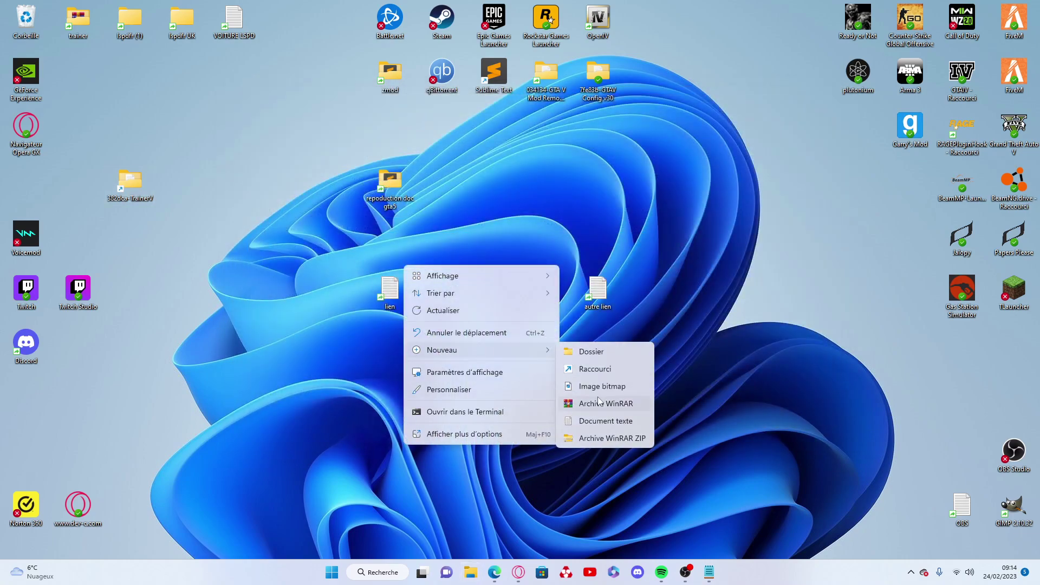
left_click(606, 425)
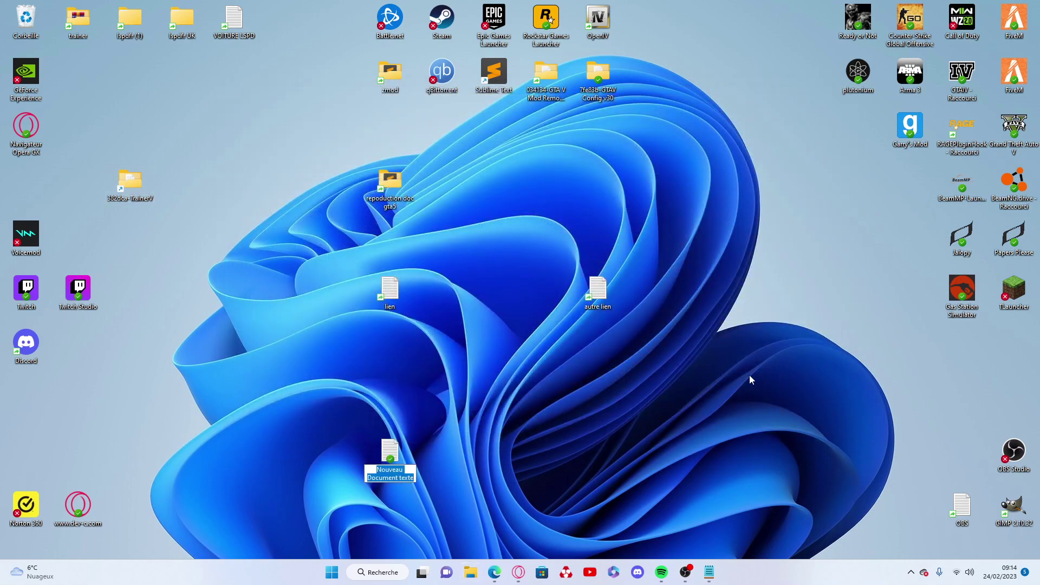
type("co")
type("md")
key("Return")
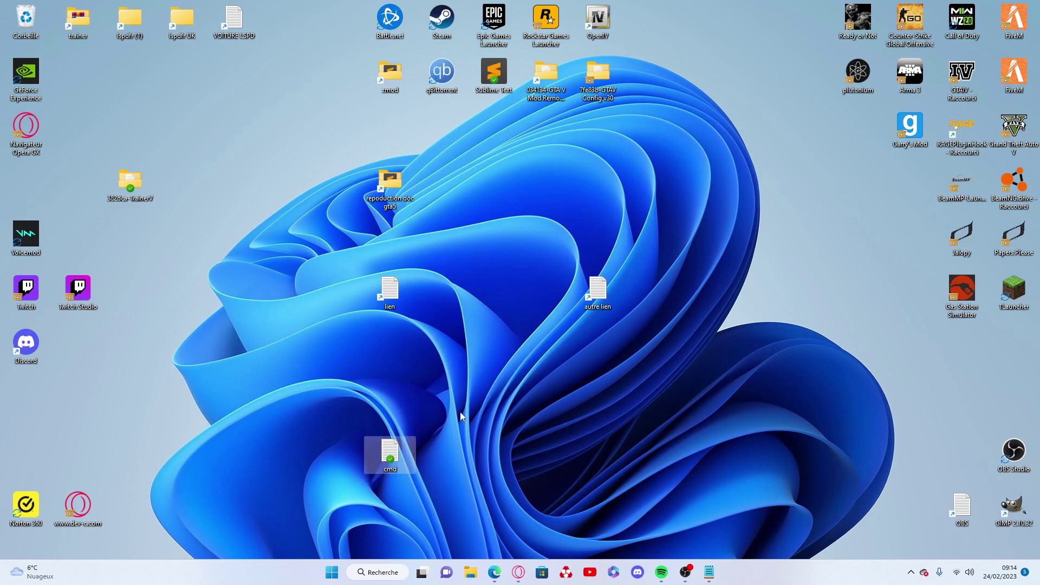
- Open the cmd text document and write forceduty and gotopd on separate lines with a blank line between them
double_click(399, 450)
type("forced")
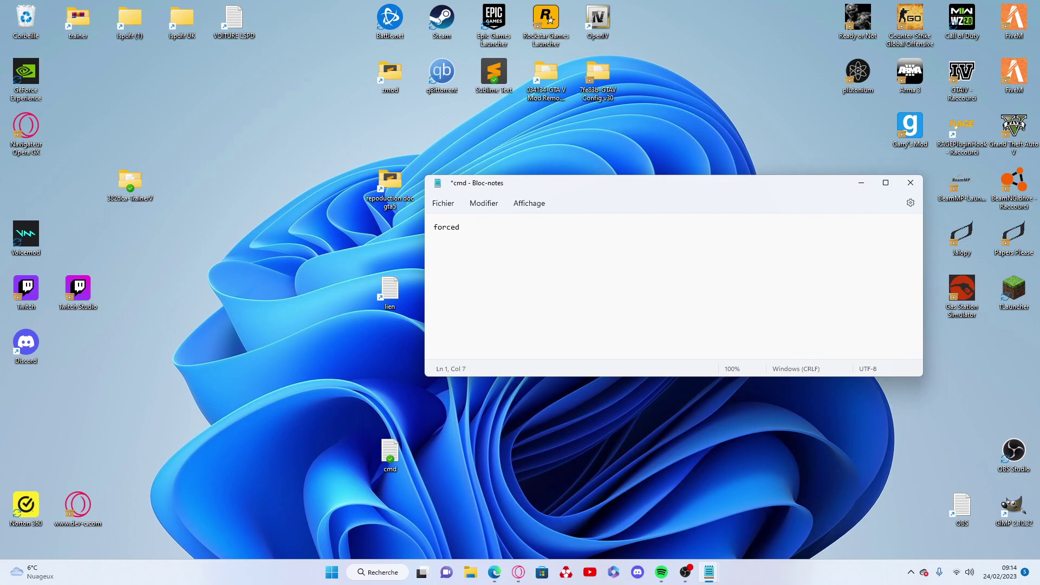
type("uty")
key("Return")
key("Return")
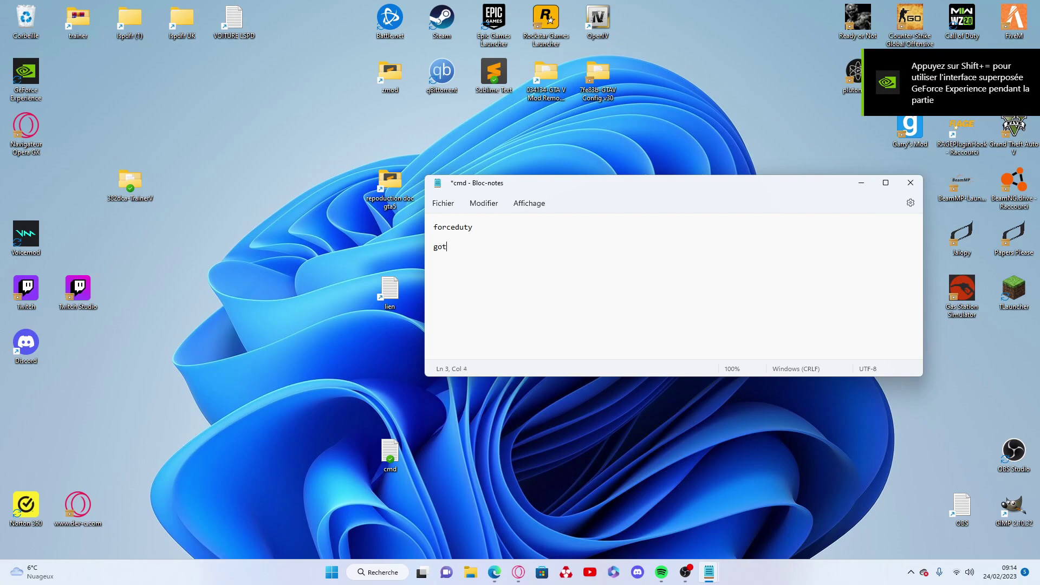
type("gotopd")
- Erase the forceduty and gotopd lines from the cmd document
key("BackSpace")
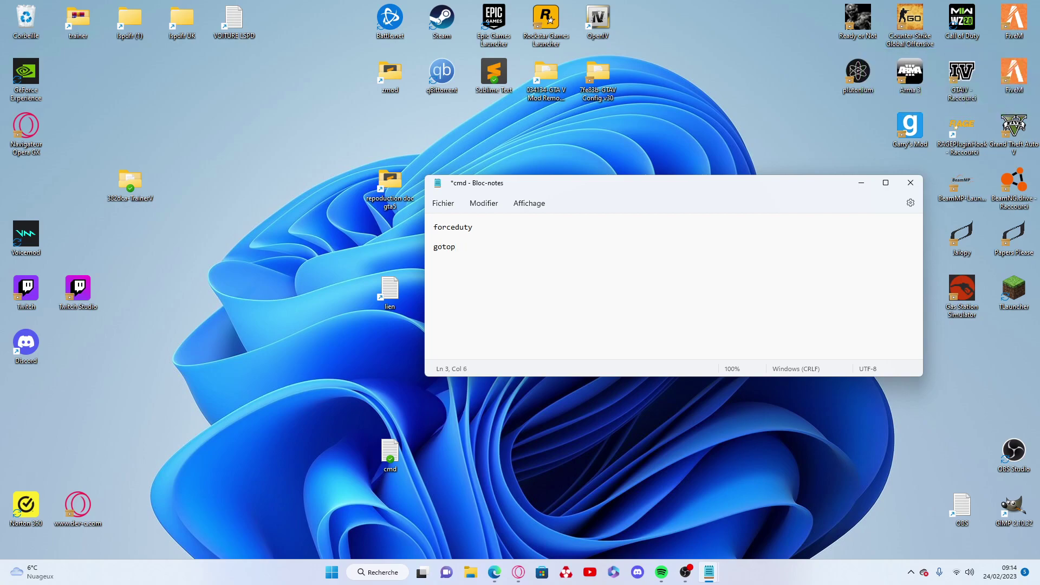
key("BackSpace")
key("BackSpace")
key("BackSpace")
key("BackSpace")
key("BackSpace")
key("BackSpace")
key("BackSpace")
key("BackSpace")
key("BackSpace")
key("BackSpace")
key("BackSpace")
key("BackSpace")
key("BackSpace")
key("BackSpace")
- List spawn police, police2, police3 and police4 on separate lines in the cmd document
type("spaw")
type("oli")
key("Return")
type("police3 police4  ")
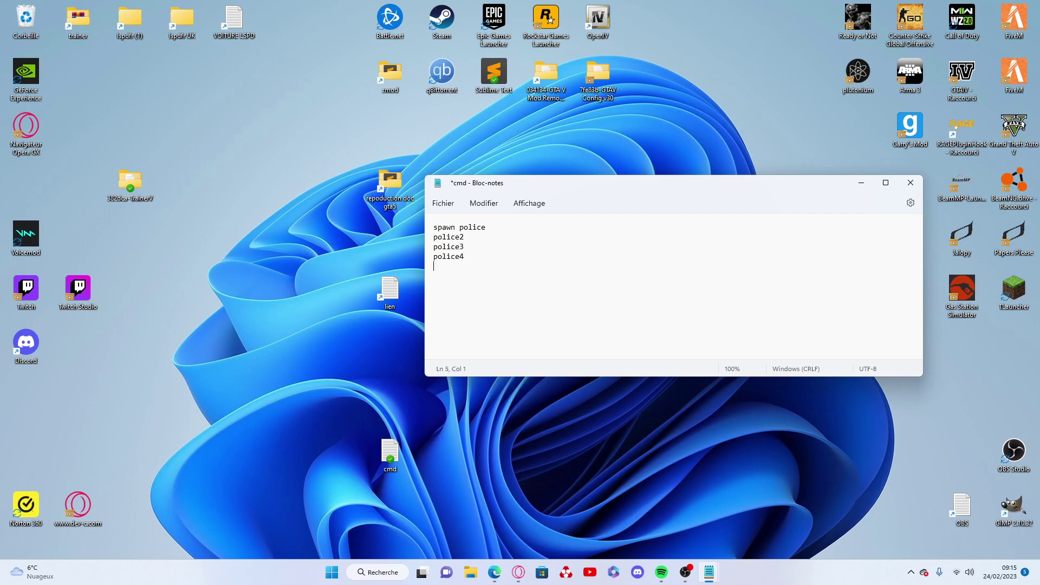
- Below a blank line, add sheriff, sheriff2, fbi, fbi2, riot and riot2 on separate lines
type("sh")
type("eriff s")
type("her")
key("Return")
type("rito")
key("BackSpace")
key("BackSpace")
type("iot")
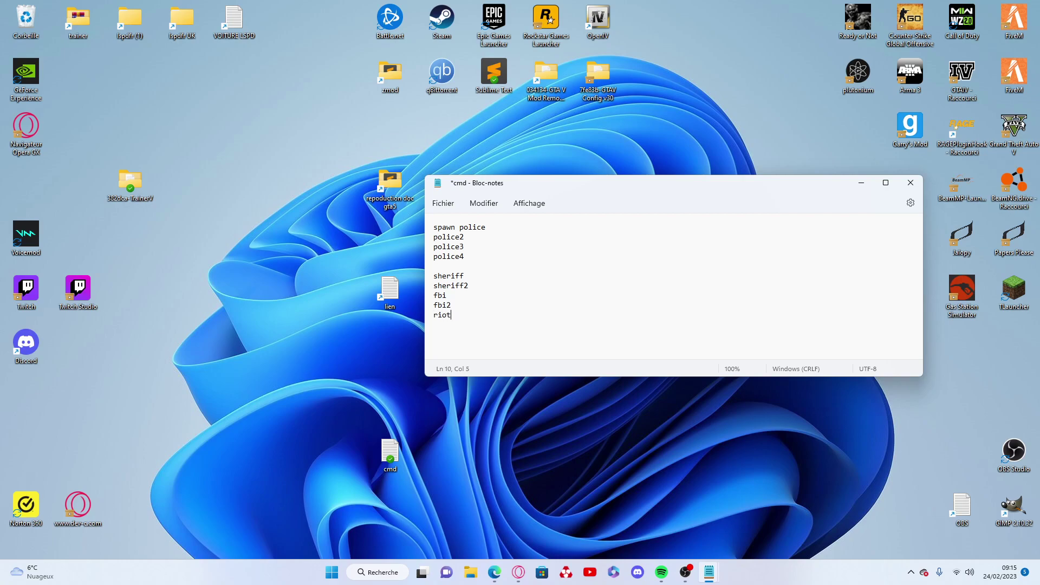
key("Return")
- Delete the whole list of spawn names from the cmd document
left_click_drag(481, 332, 419, 219)
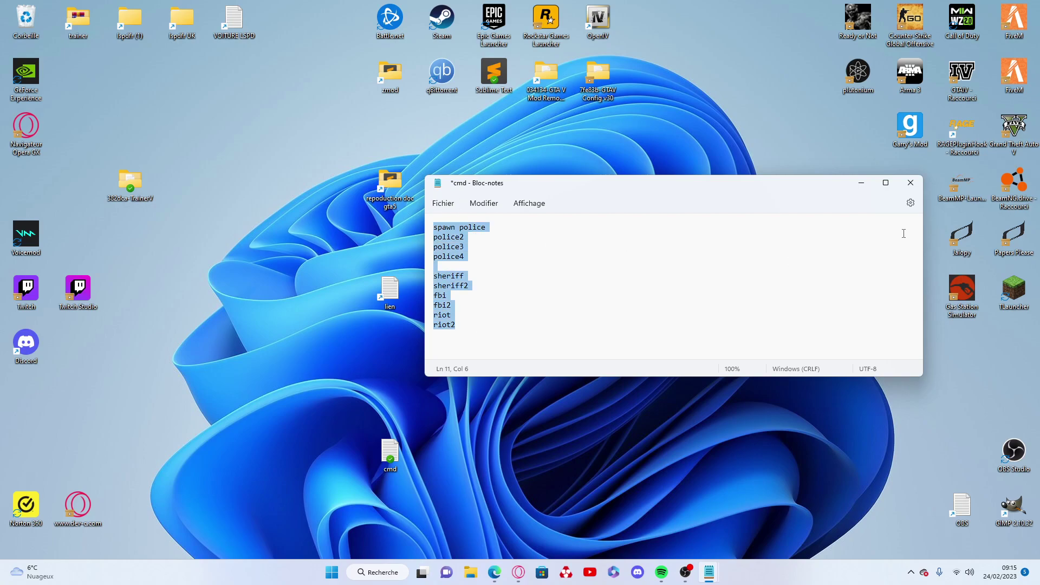
key("BackSpace")
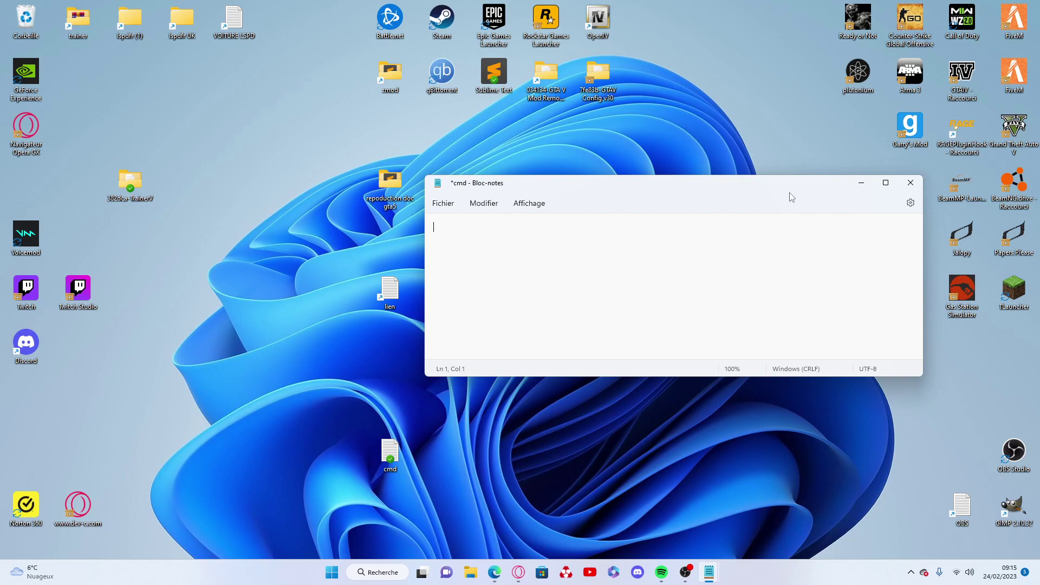
mouse_move(892, 185)
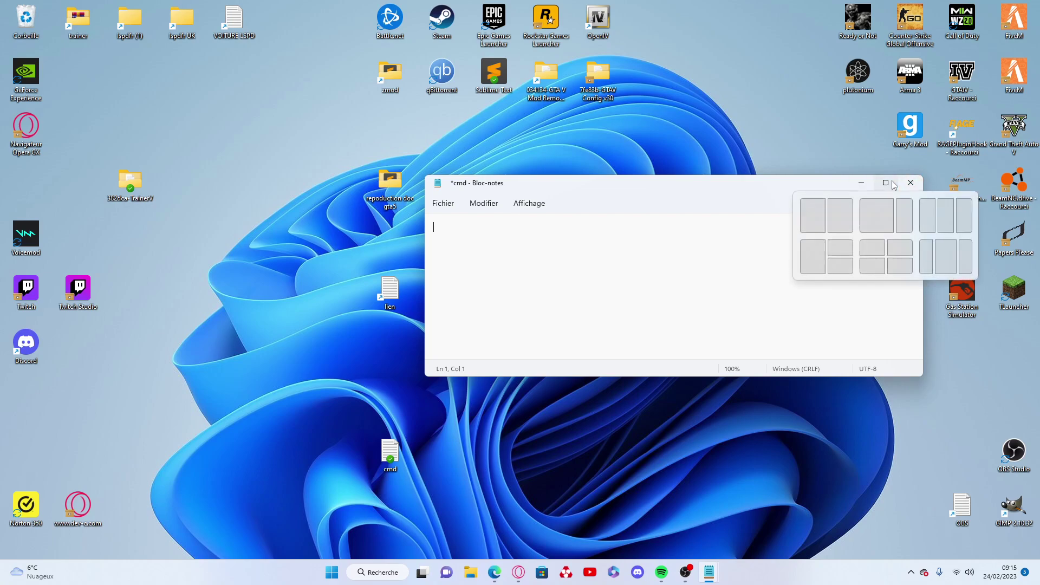